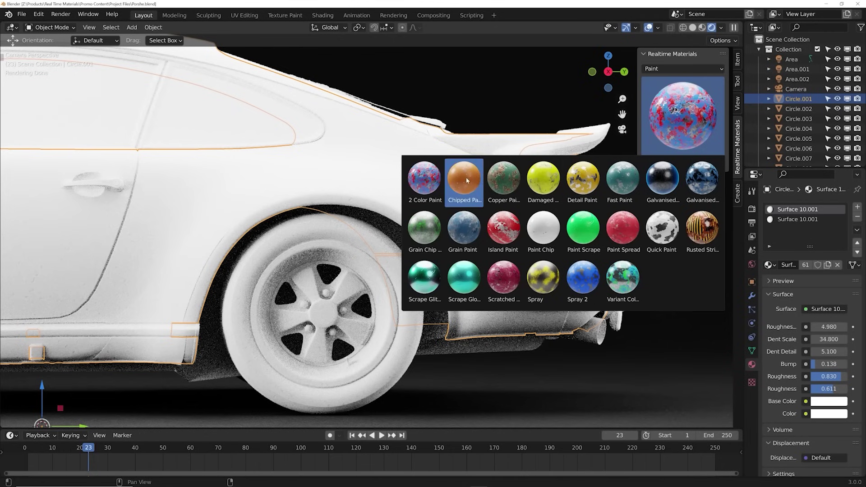
Pick the orange paint thumbnail in the Realtime Materials Paint category
click(464, 178)
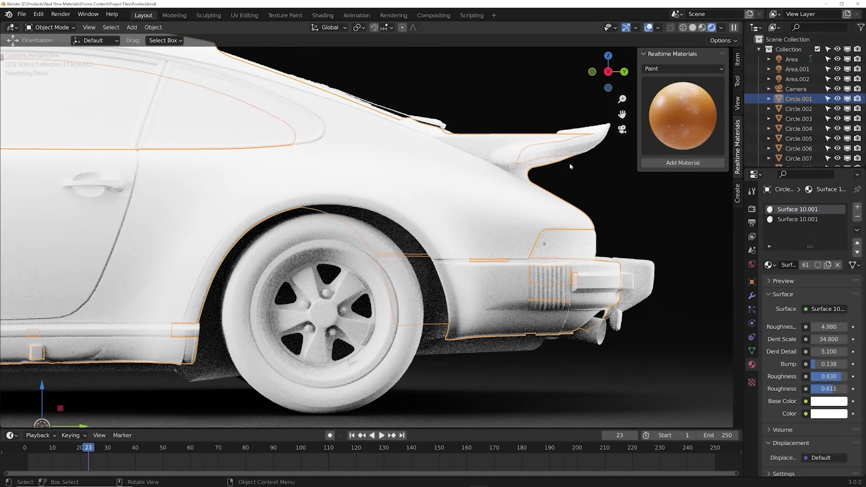
Apply the chipped paint to the car body and an Abstract material to a shape
click(660, 163)
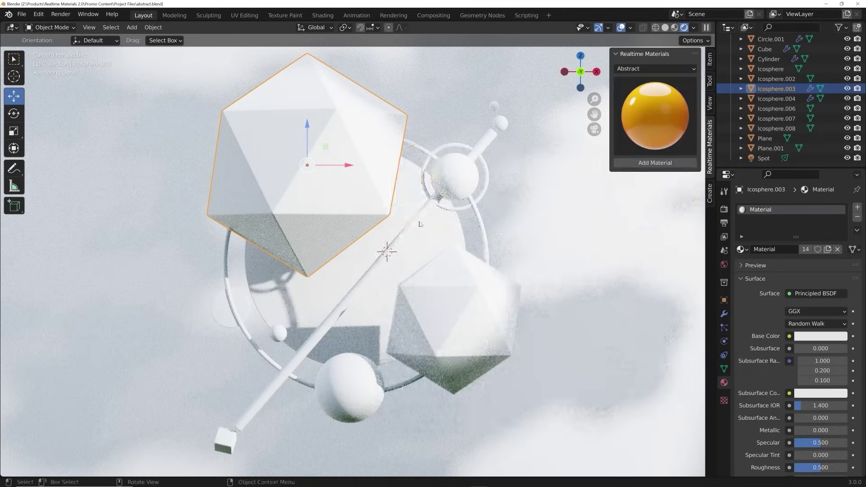
click(648, 131)
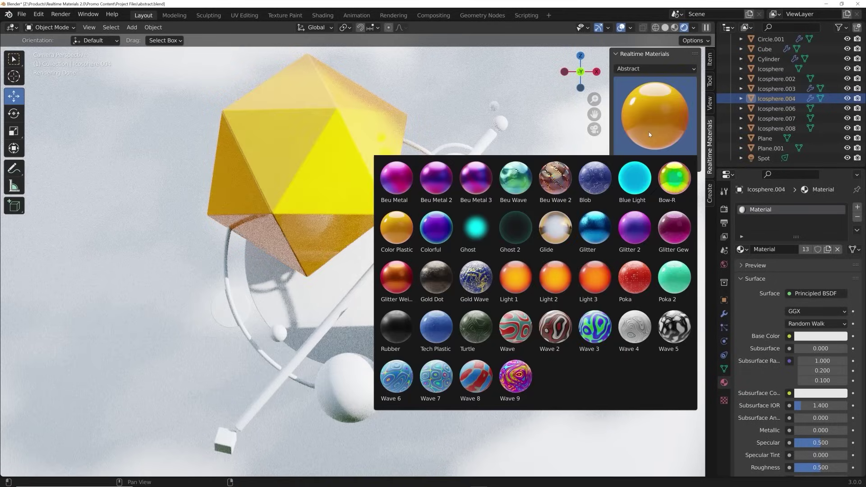
click(400, 316)
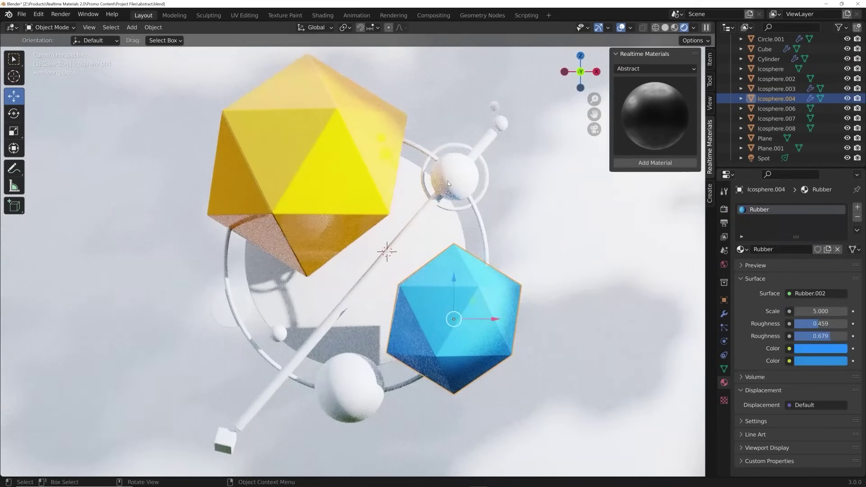
click(654, 69)
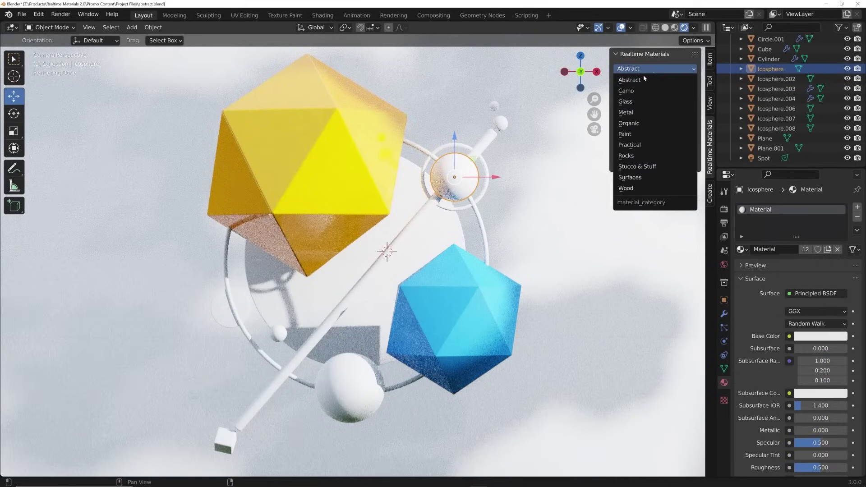
click(640, 64)
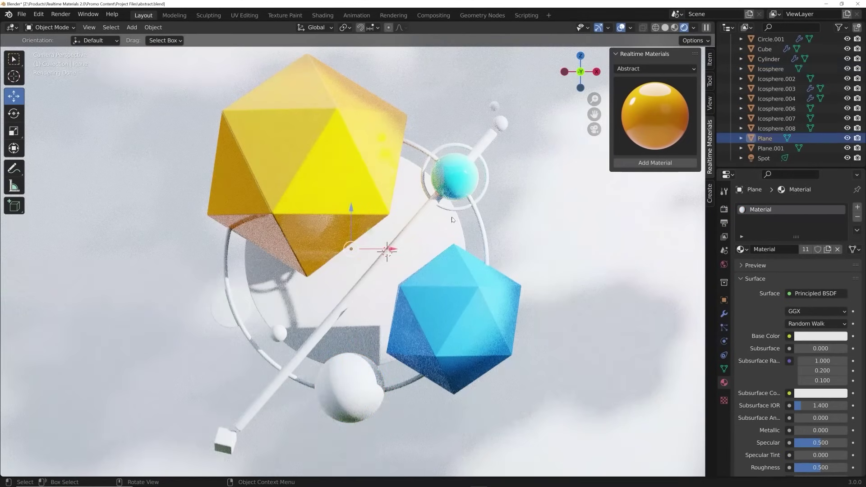
click(654, 119)
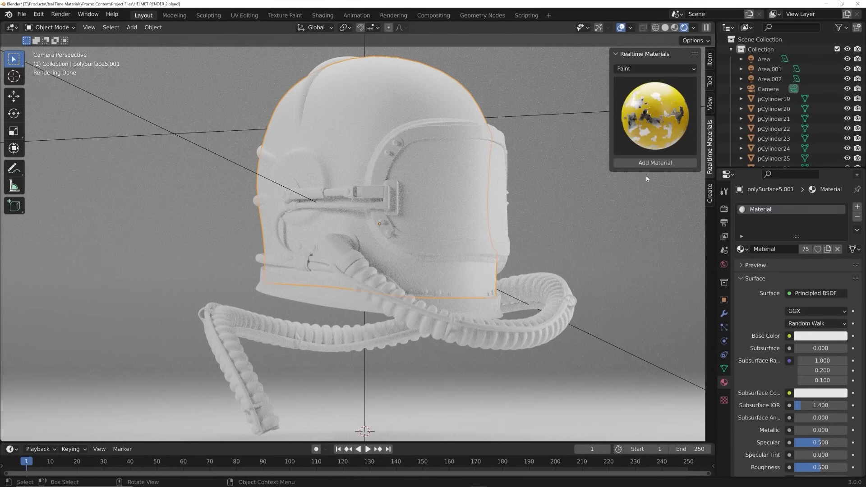
Apply yellow detail paint to the helmet and recolour both paint colours orange
click(650, 163)
click(808, 384)
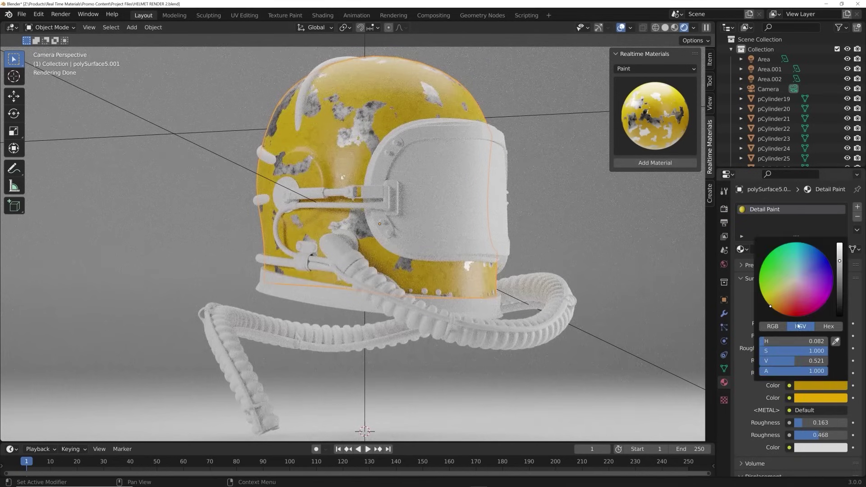
click(782, 311)
click(814, 398)
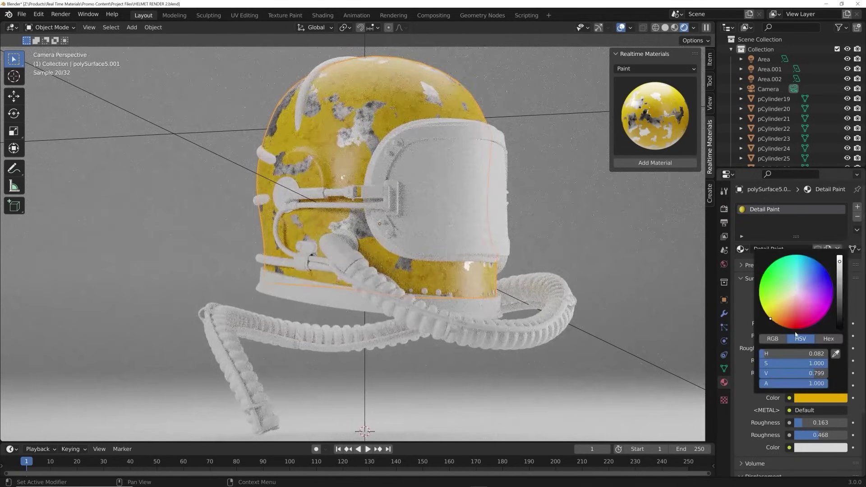
drag(770, 319, 779, 326)
Give the helmet's visor a clear material from the Glass category
click(469, 191)
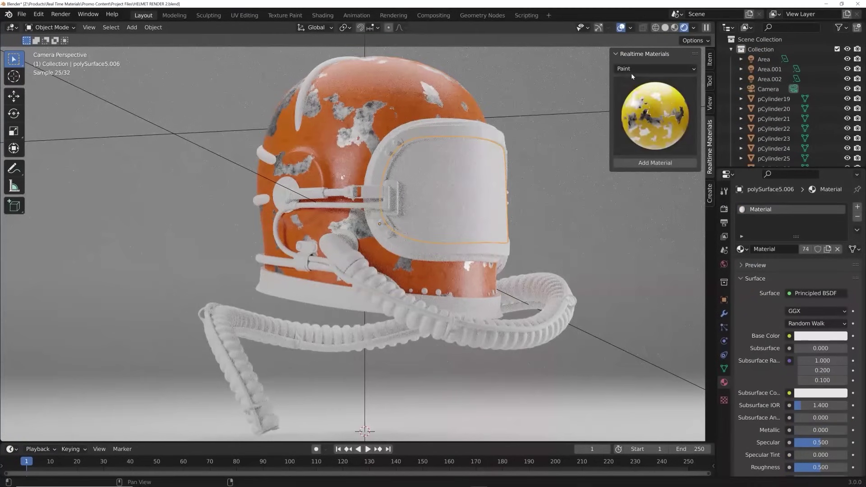
click(632, 71)
click(630, 101)
click(460, 228)
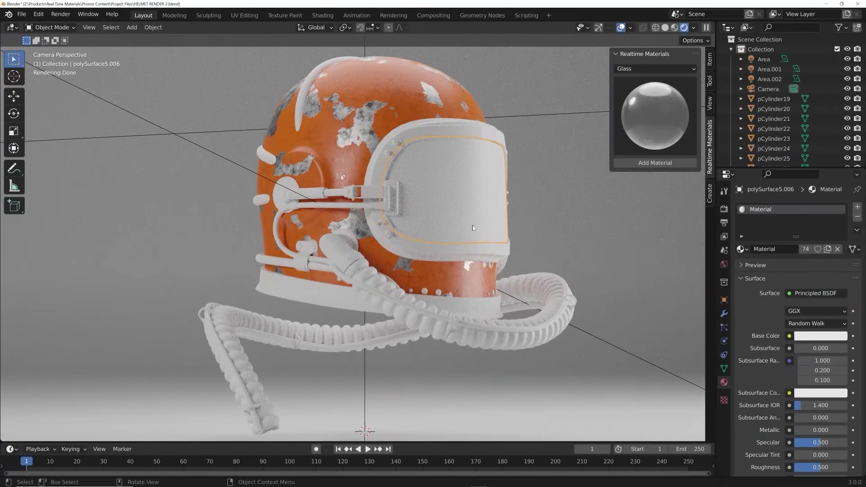
click(636, 163)
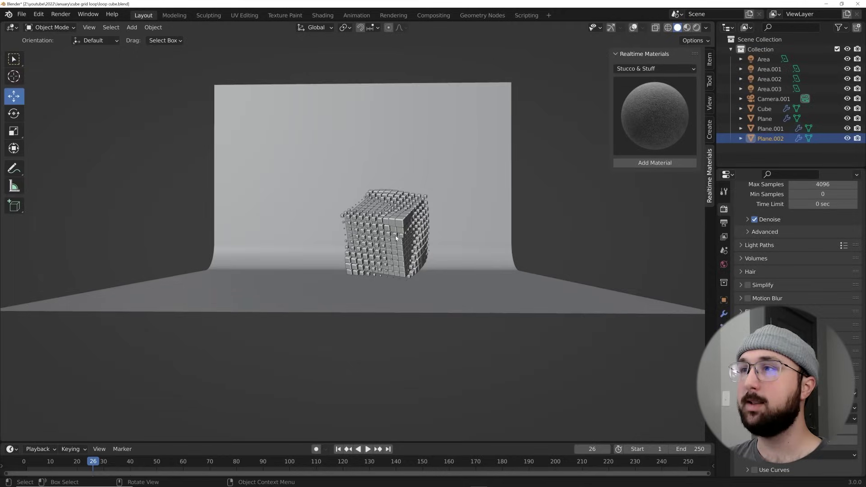
Select the Plane and orbit to inspect the top of the cube grid
click(392, 231)
scroll(392, 231, up, 5)
middle_drag(392, 232, 405, 265)
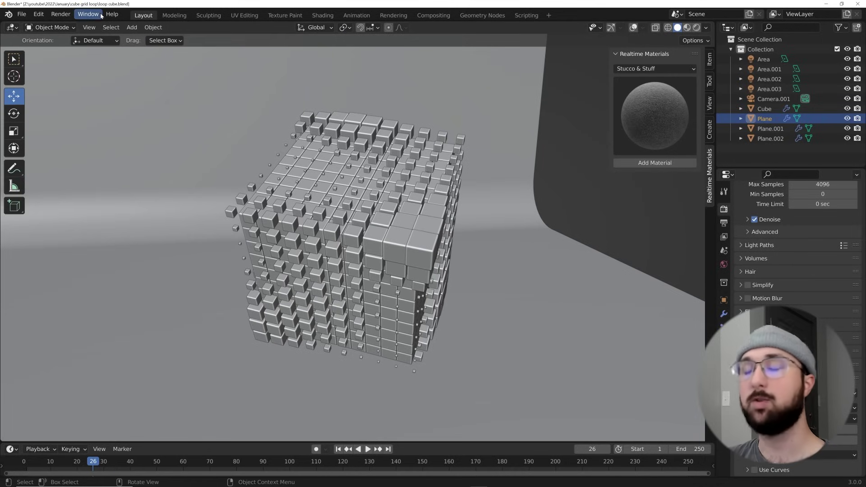
Start a new General file, discarding unsaved changes to loop cube.blend
click(22, 14)
mouse_move(39, 25)
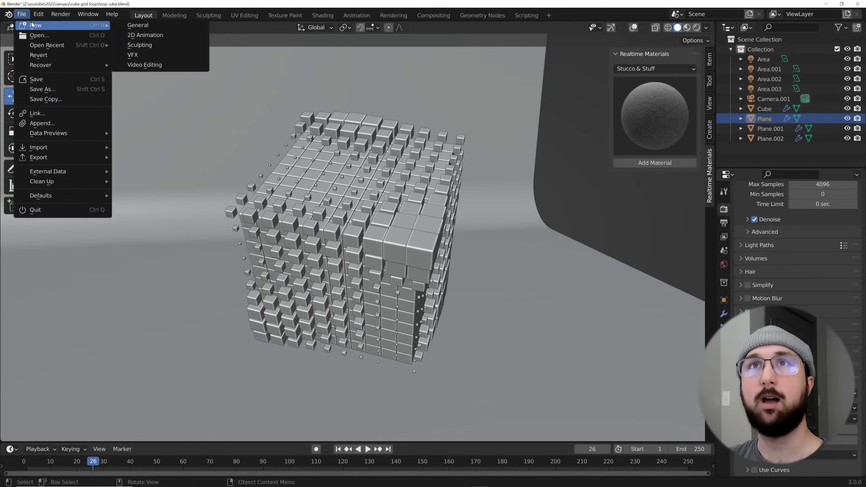
click(135, 25)
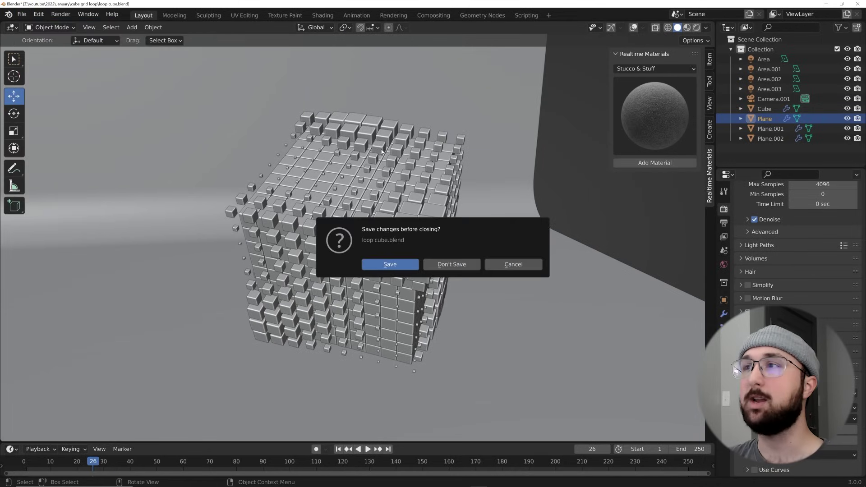
click(434, 267)
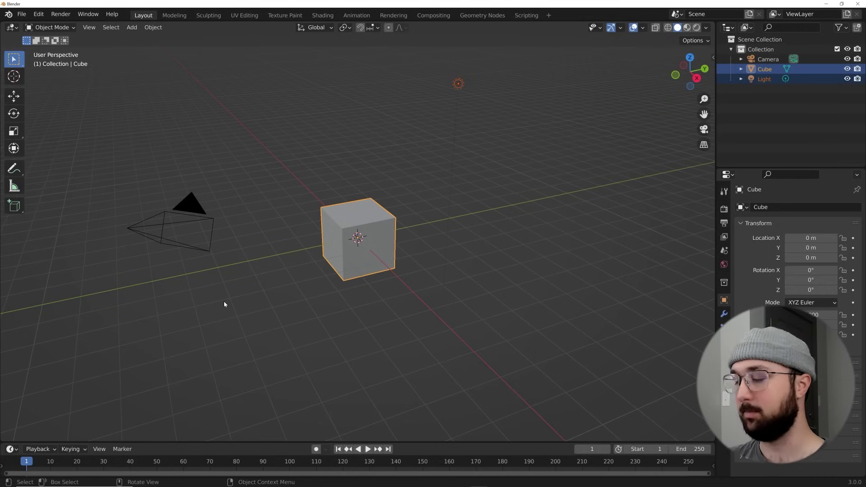
Delete the default cube, light and camera, then add a plane at the origin
key(Delete)
click(151, 239)
key(Delete)
middle_drag(150, 240, 355, 193)
key(shift+a)
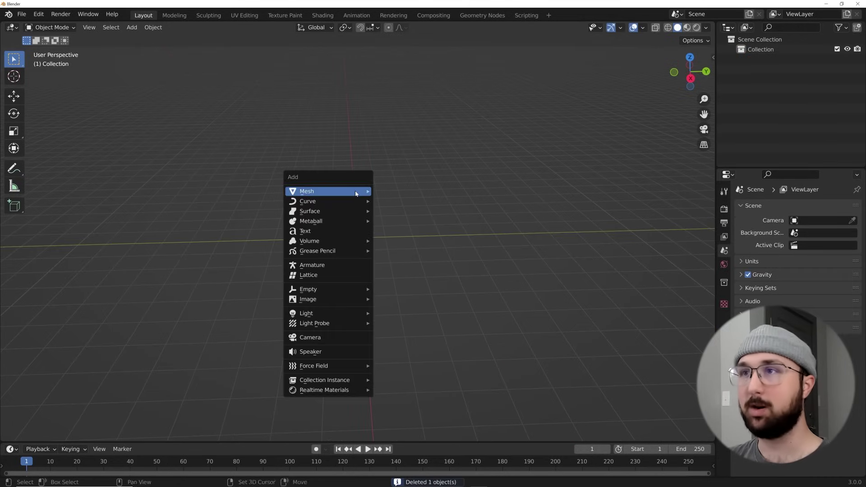
mouse_move(357, 193)
click(390, 197)
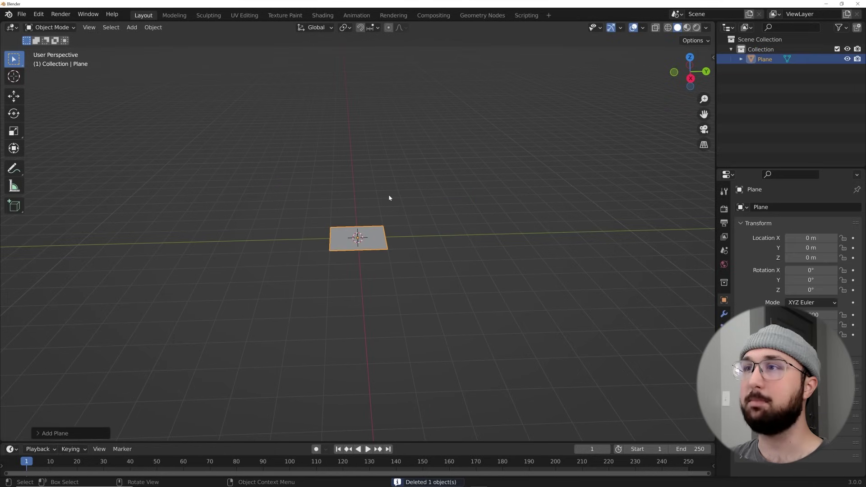
In the Geometry Nodes workspace, create a new node tree for the plane and select Group Input
click(481, 17)
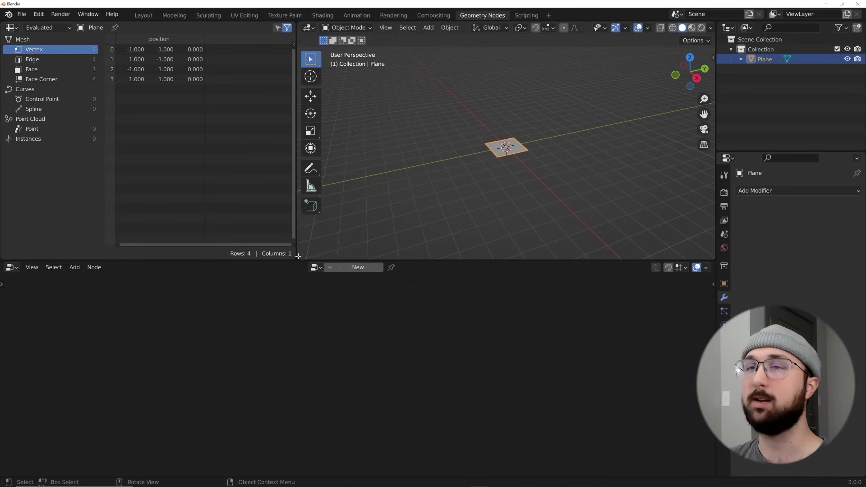
drag(298, 256, 212, 254)
scroll(389, 208, up, 4)
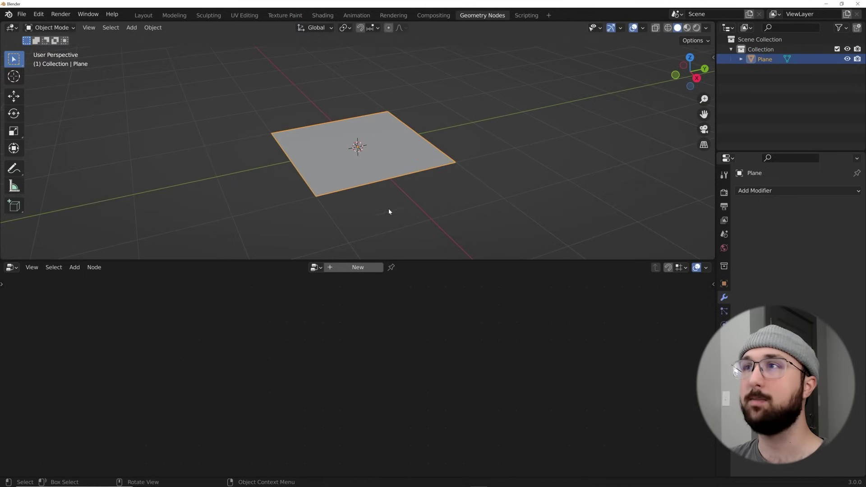
click(359, 268)
click(138, 398)
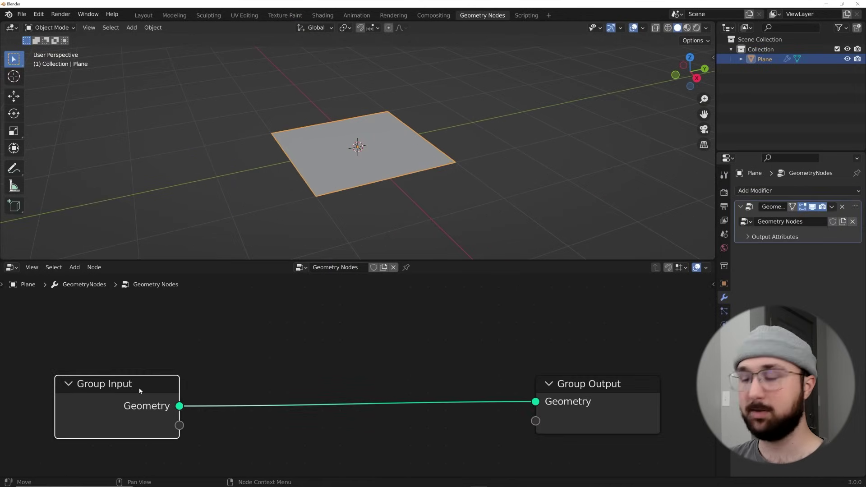
Replace Group Input with a Cube primitive node wired to the Group Output
key(x)
key(shift+a)
mouse_move(140, 390)
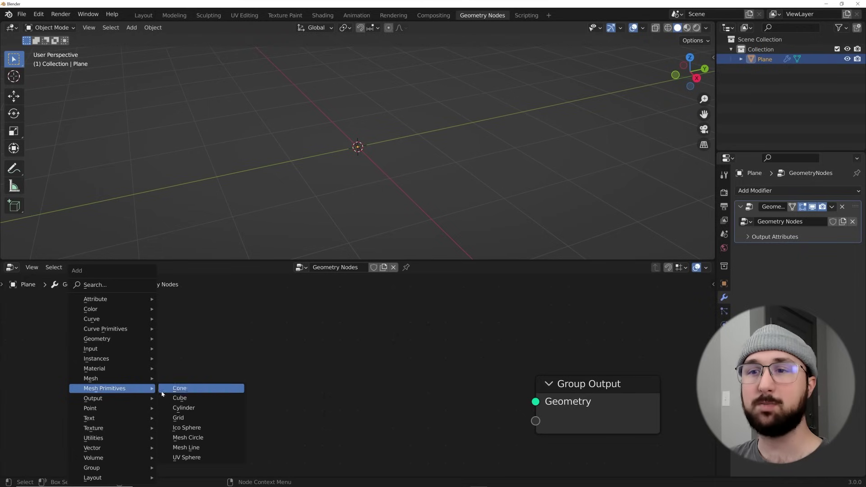
click(180, 397)
click(272, 362)
drag(271, 360, 539, 403)
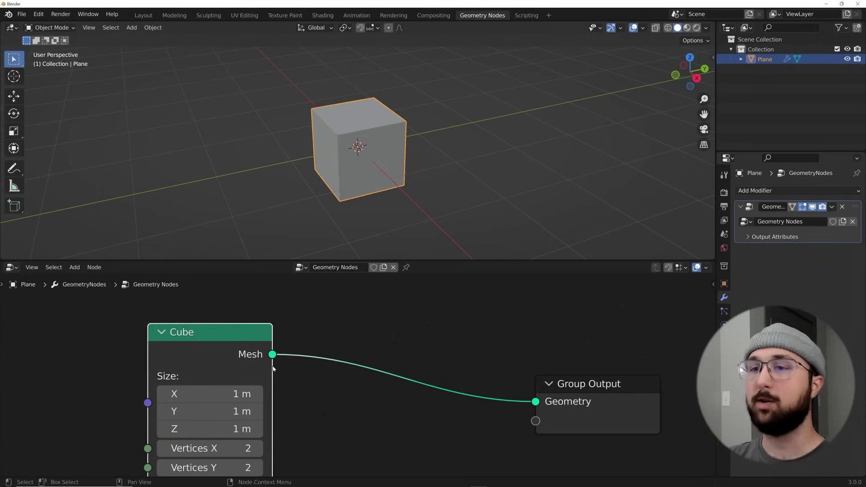
Give the Cube node 10 vertices on each axis and a 2.2 m size
middle_drag(273, 367, 293, 323)
drag(239, 405, 226, 442)
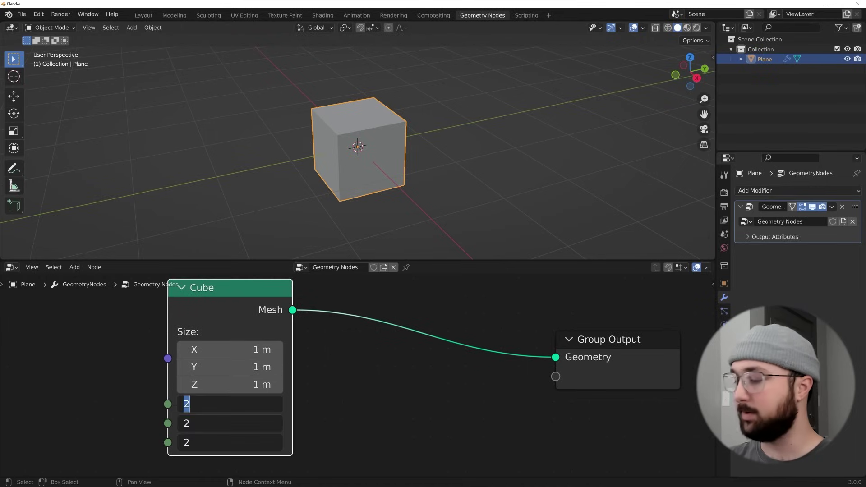
click(320, 409)
drag(228, 403, 227, 442)
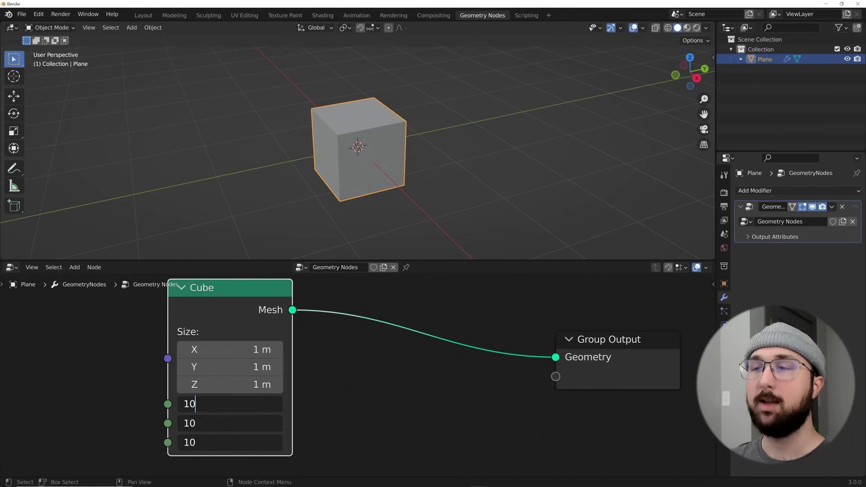
text(10)
key(Return)
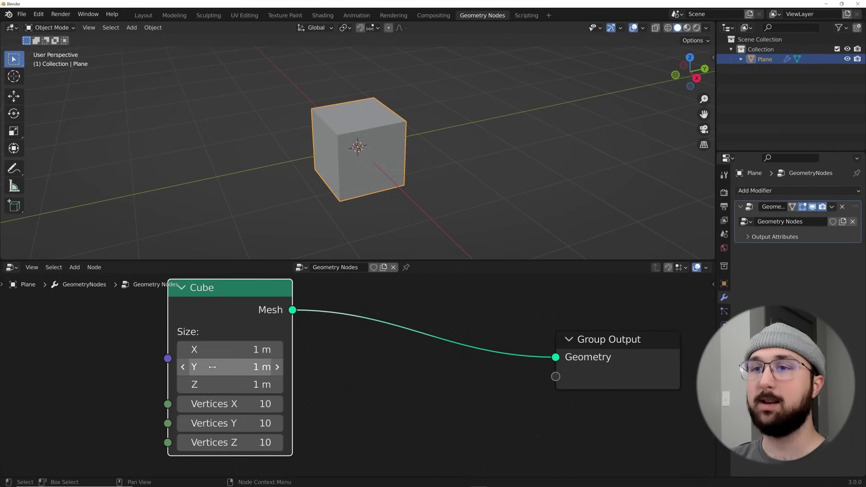
drag(230, 349, 284, 384)
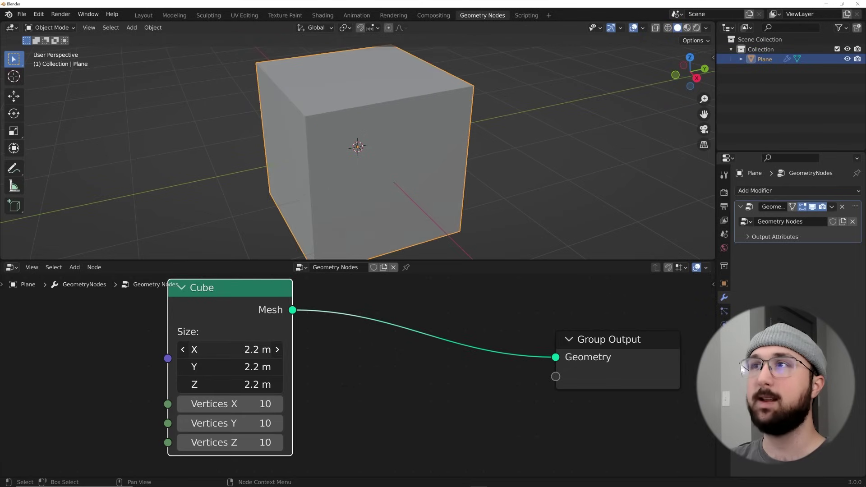
Inspect the cube's 10×10×10 grid in wireframe, then return to solid shading
scroll(397, 167, down, 3)
middle_drag(397, 167, 376, 160)
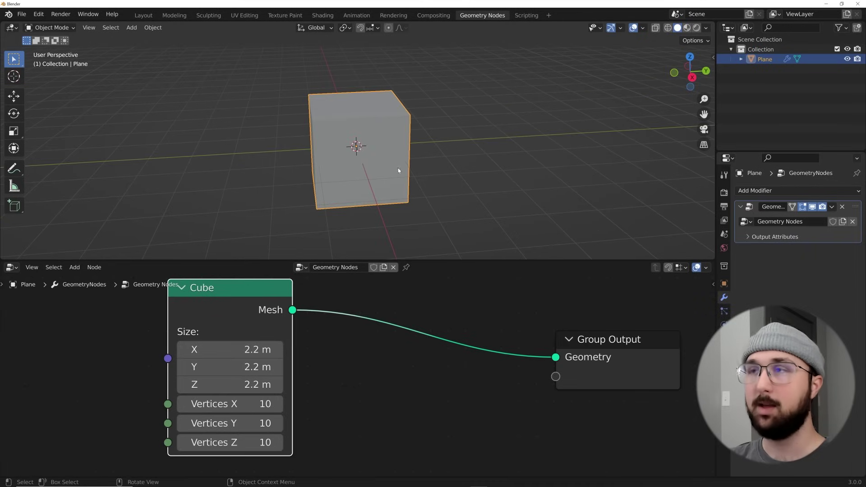
click(667, 29)
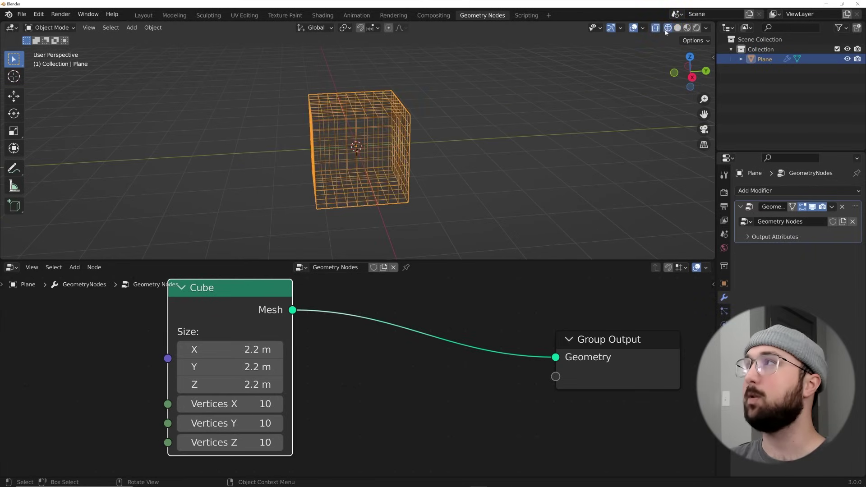
middle_drag(391, 164, 450, 165)
scroll(364, 179, up, 4)
scroll(363, 179, down, 3)
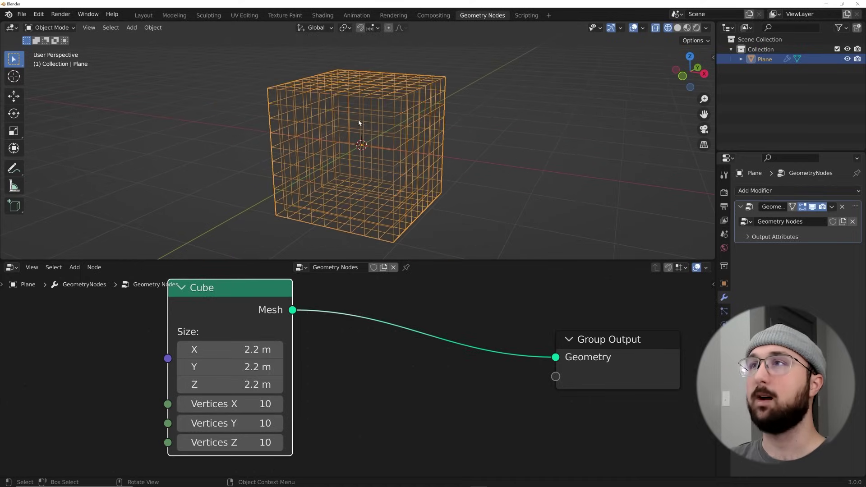
click(678, 28)
scroll(327, 328, down, 3)
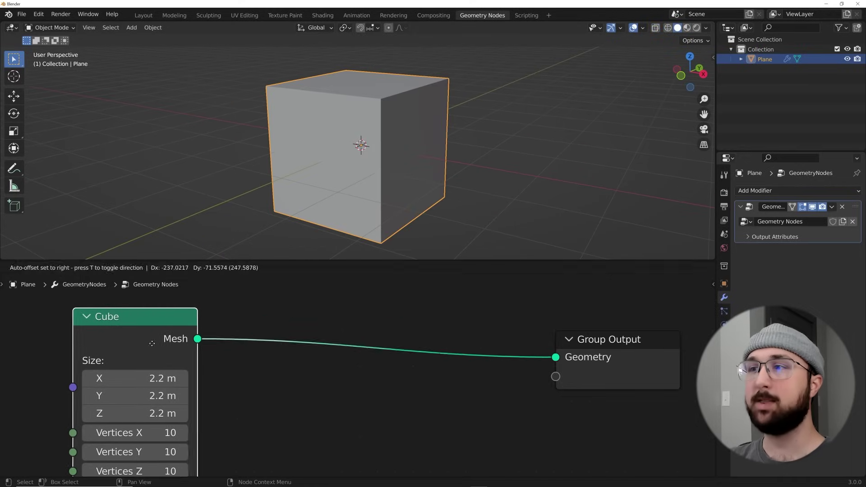
Insert an Instance on Points node between the Cube node and Group Output
key(shift+a)
click(289, 212)
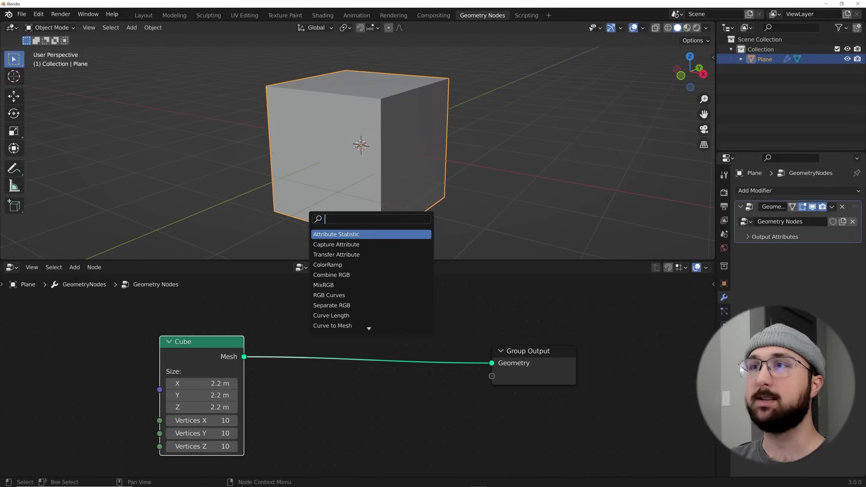
text(inst)
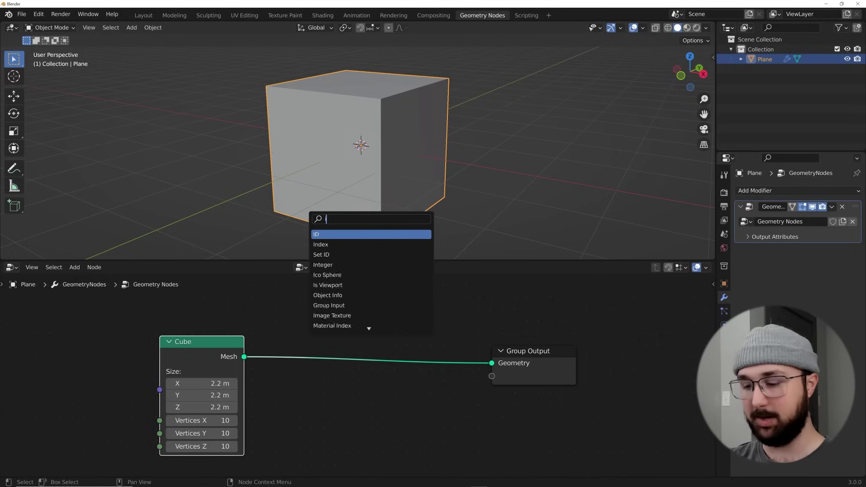
key(Down)
key(Down)
key(Down)
key(Return)
click(349, 330)
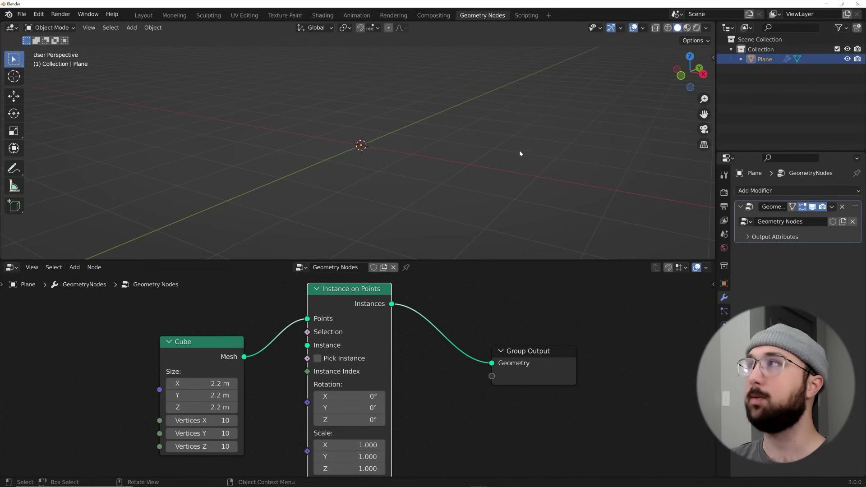
Add a new Cube object to the scene and move it off-centre
key(shift+a)
key(shift+a)
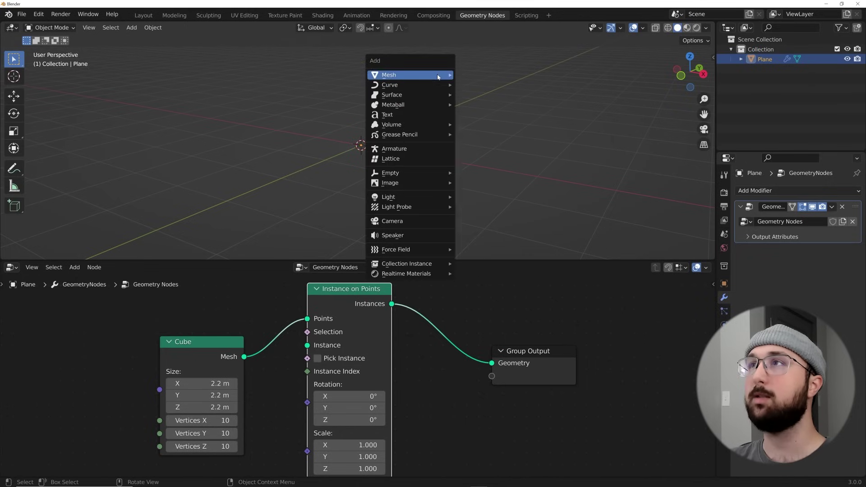
mouse_move(437, 76)
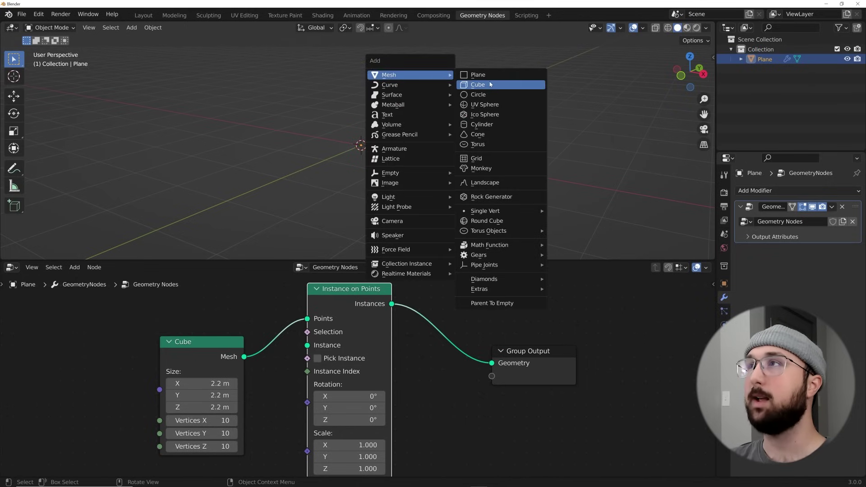
click(478, 85)
key(g)
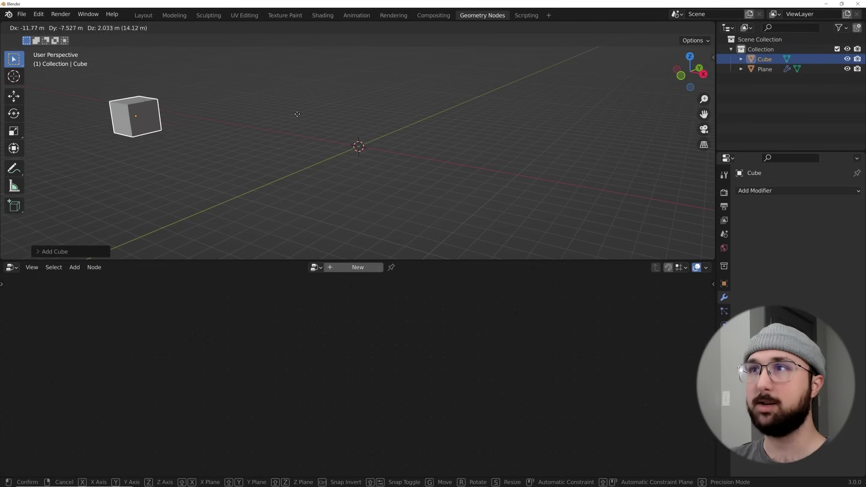
click(290, 114)
Reselect the Plane and drag the Cube into its node tree as an Object Info node
click(764, 69)
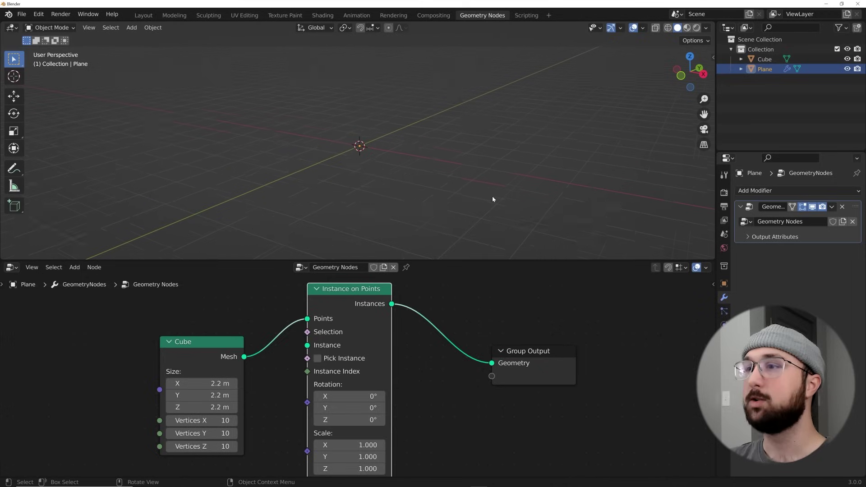
scroll(368, 339, down, 4)
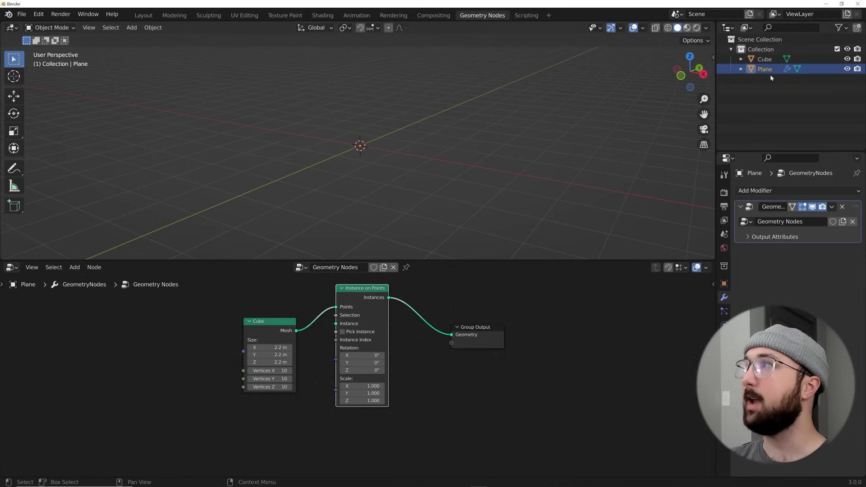
drag(765, 59, 280, 415)
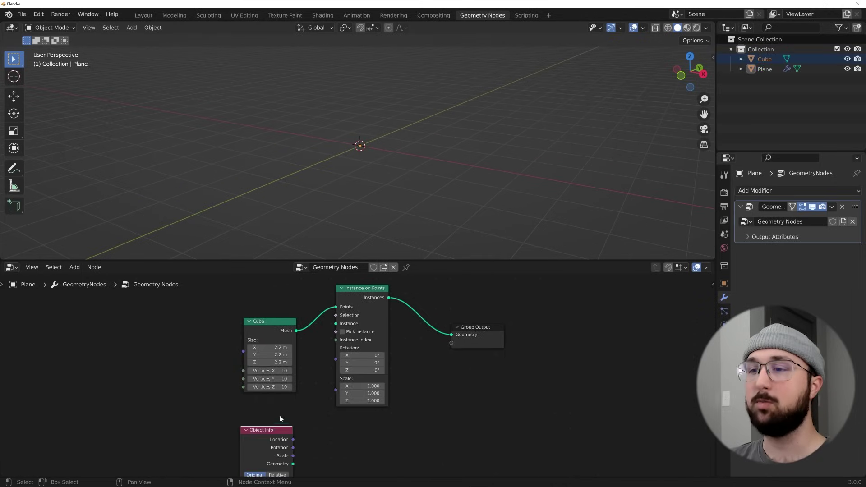
Feed the Object Info geometry into the Instance input and set instance scale to 0.1 on all axes
drag(267, 328, 267, 300)
drag(262, 434, 262, 382)
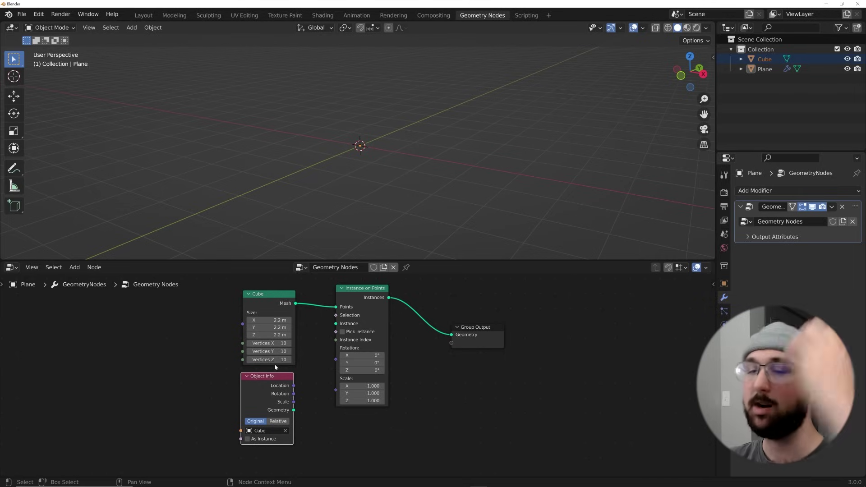
scroll(279, 359, up, 1)
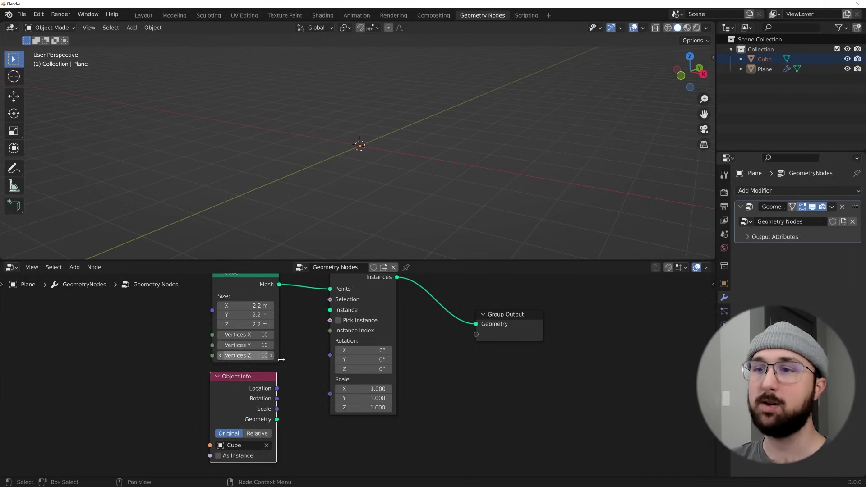
drag(277, 420, 330, 310)
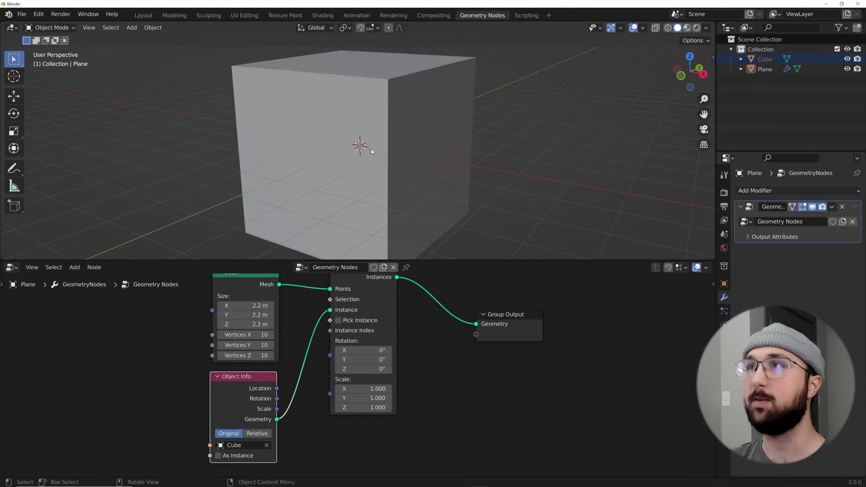
drag(362, 388, 323, 388)
scroll(449, 180, up, 5)
middle_drag(421, 174, 446, 202)
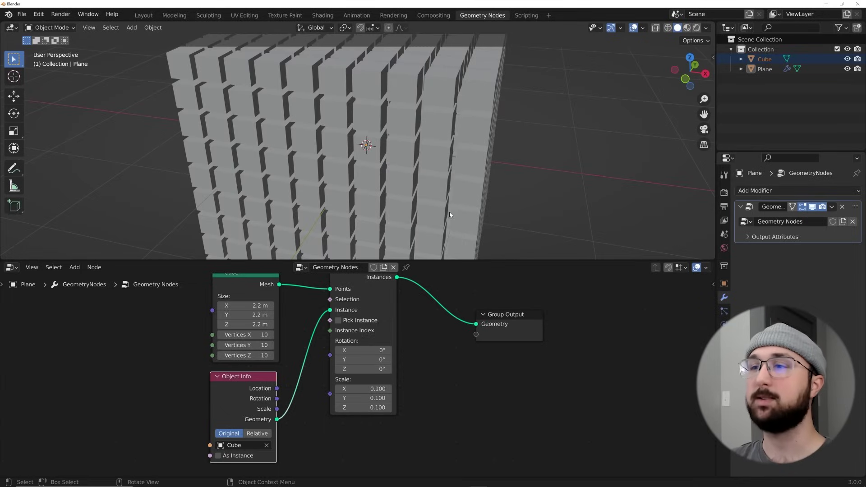
Add a Bevel modifier to the Cube object with 5 segments
click(766, 60)
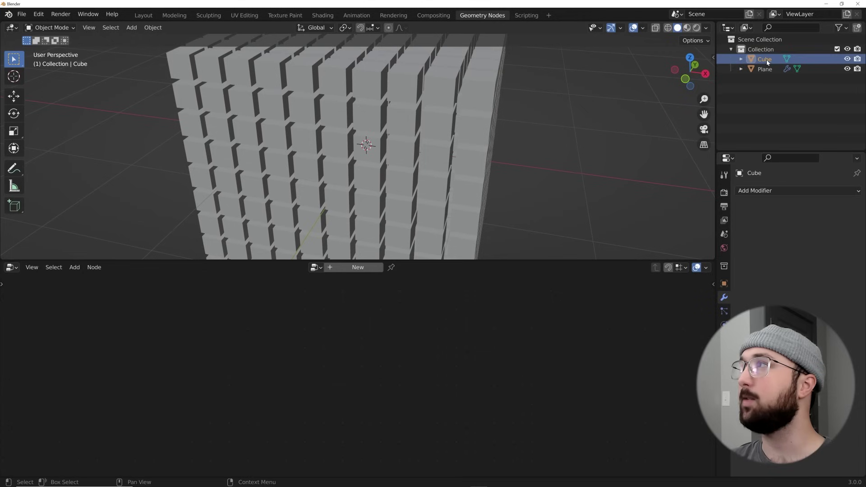
click(755, 191)
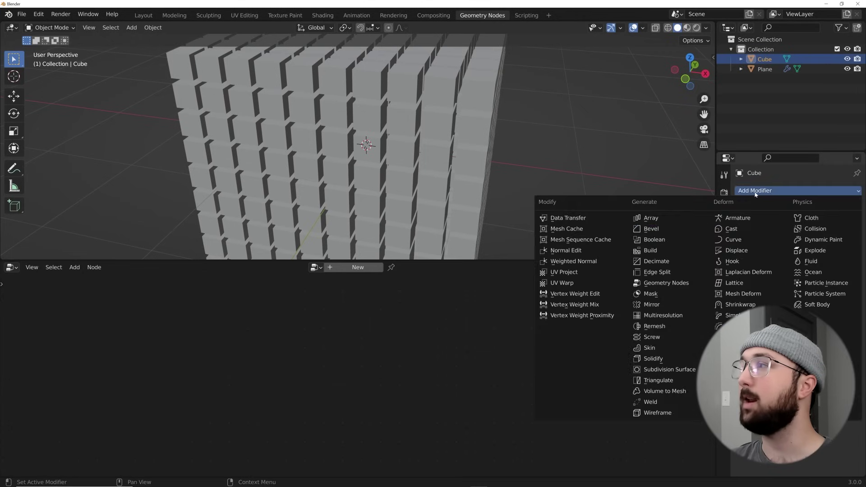
click(665, 232)
click(845, 257)
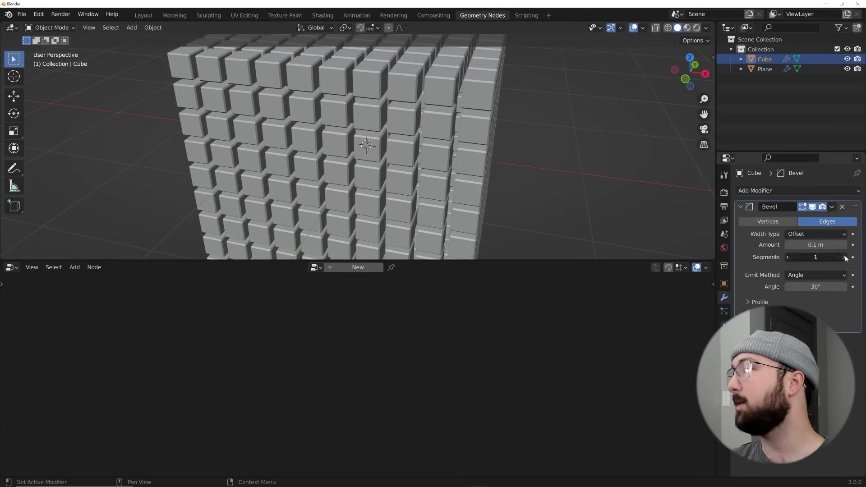
click(845, 257)
click(844, 257)
click(845, 257)
Shade the Cube smooth and reselect the Plane
right_click(533, 99)
click(533, 98)
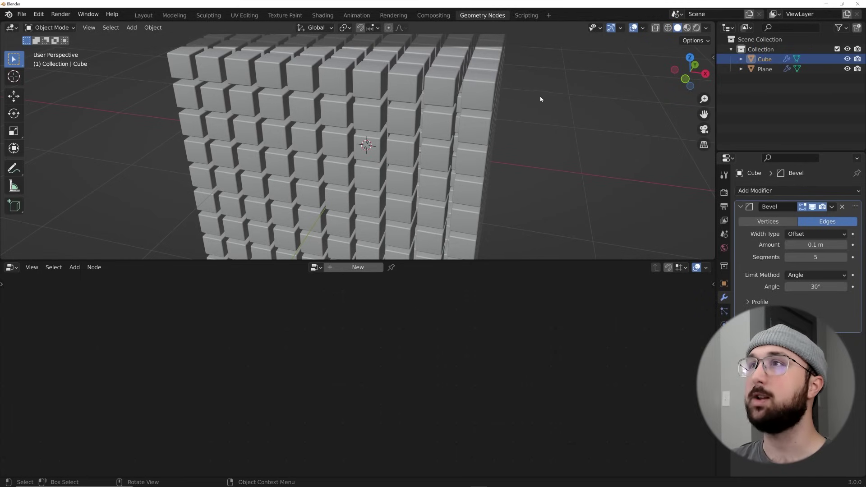
click(764, 69)
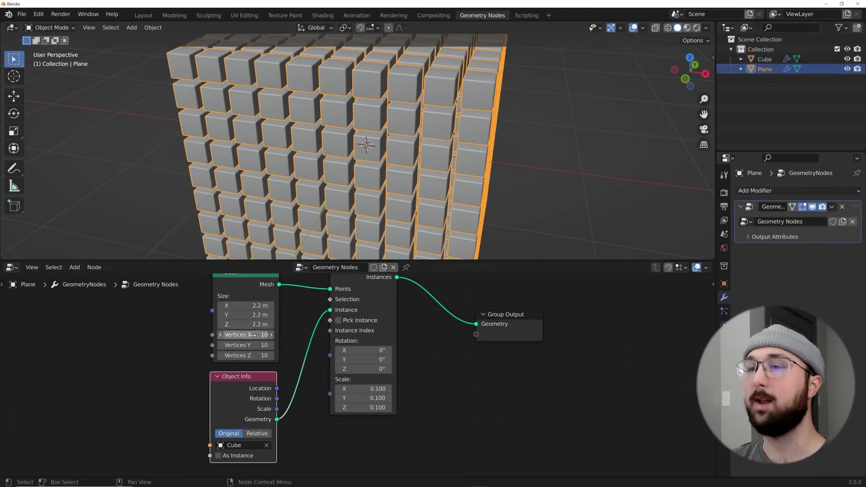
scroll(252, 334, down, 3)
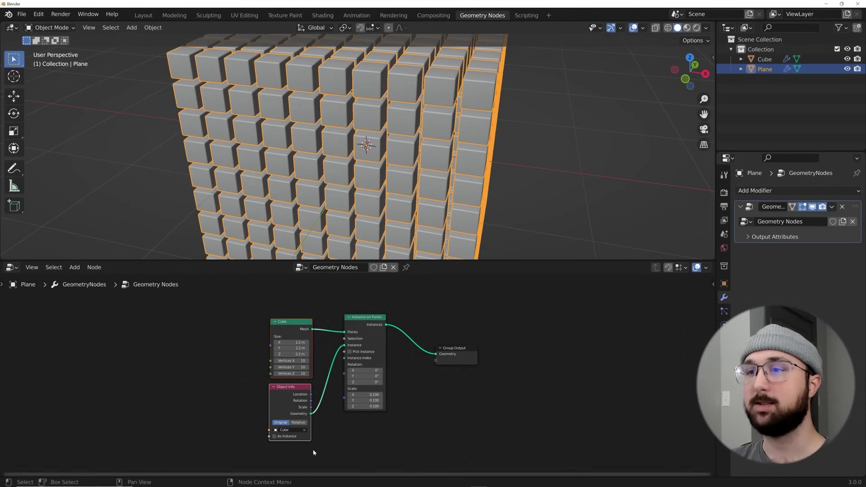
Move the Cube and Object Info nodes higher and add a ColorRamp node below
middle_drag(357, 370, 380, 345)
key(g)
click(353, 311)
scroll(355, 379, up, 7)
key(shift+a)
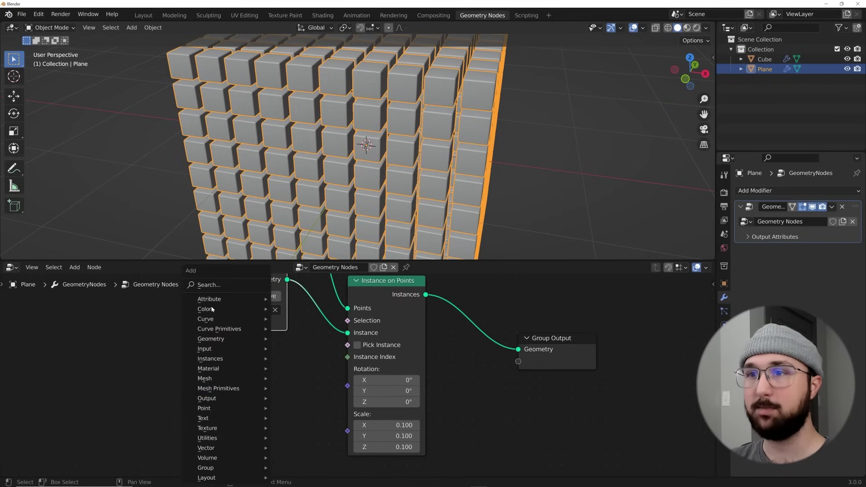
click(226, 284)
text(col)
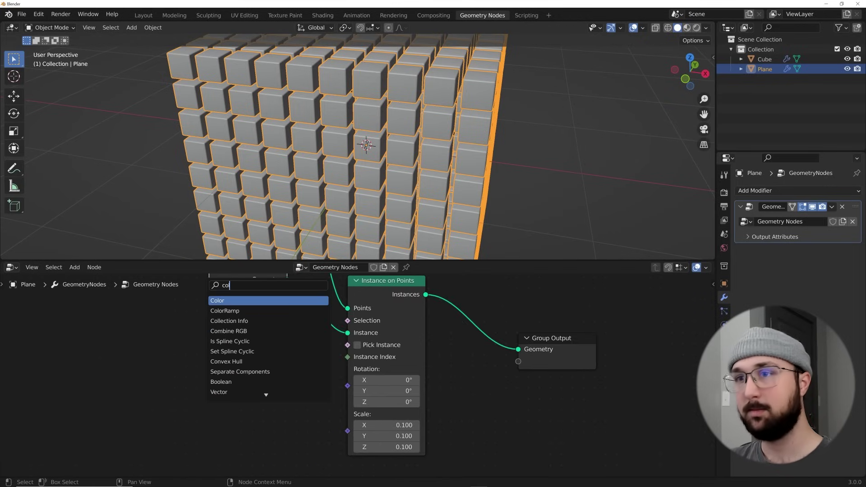
click(210, 311)
click(154, 414)
scroll(300, 356, down, 2)
Add a Noise Texture node to the node tree
key(shift+a)
click(264, 287)
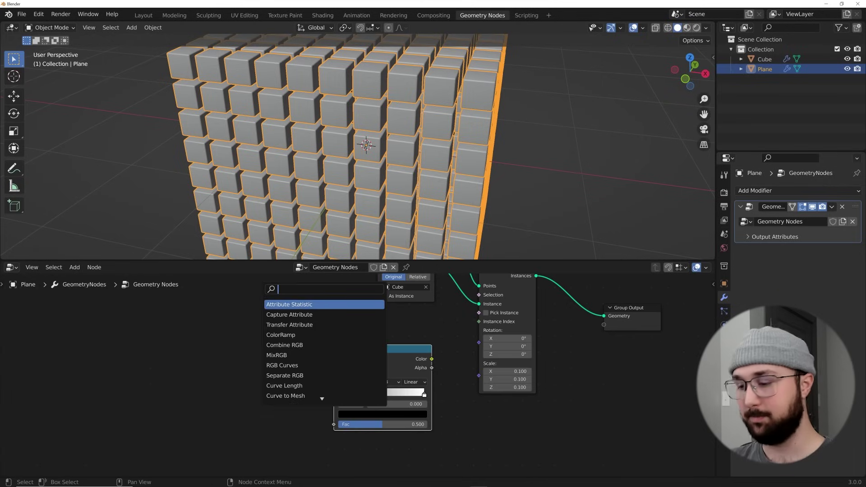
text(noise)
key(Down)
key(Return)
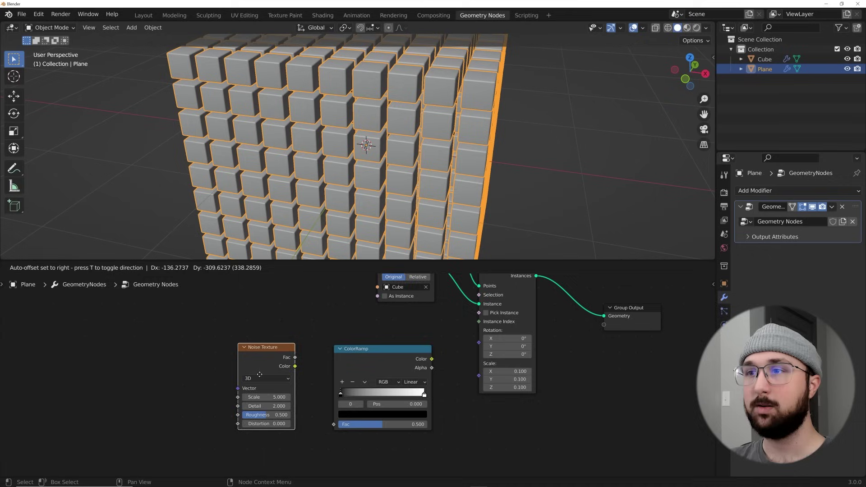
click(255, 389)
scroll(253, 391, up, 1)
Make the noise 4D with Detail 0 and Scale 1.5
click(251, 393)
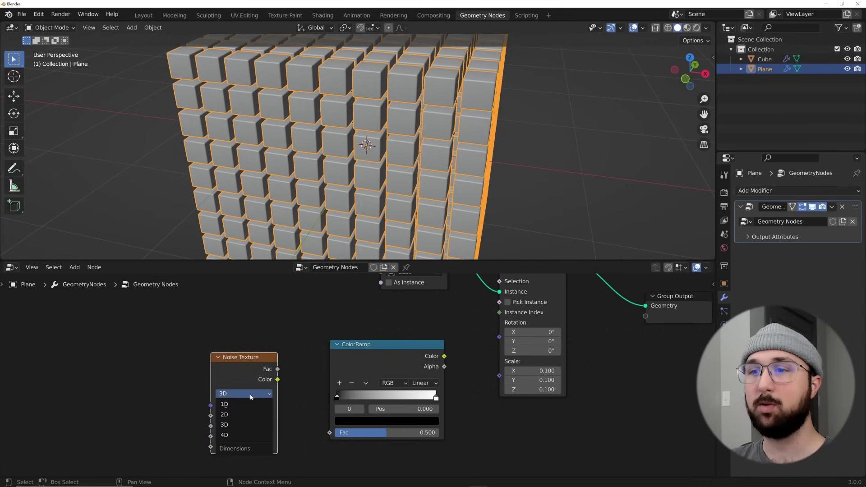
click(241, 434)
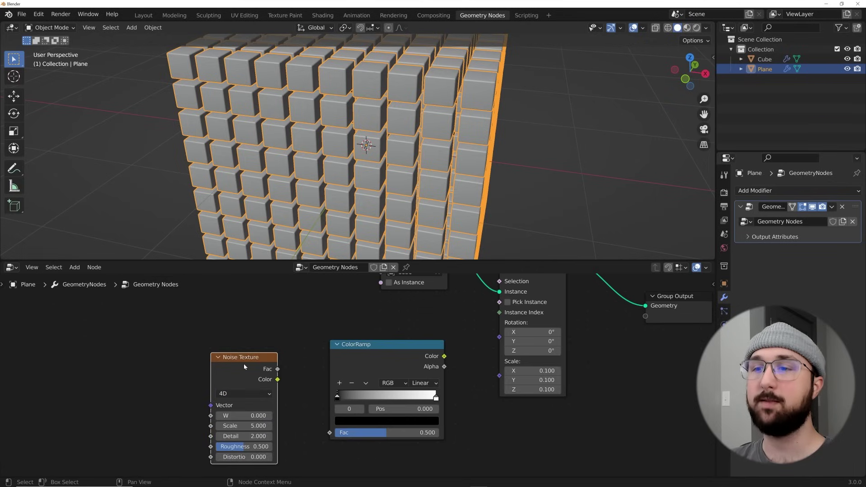
drag(246, 361, 233, 352)
drag(244, 427, 223, 426)
click(240, 417)
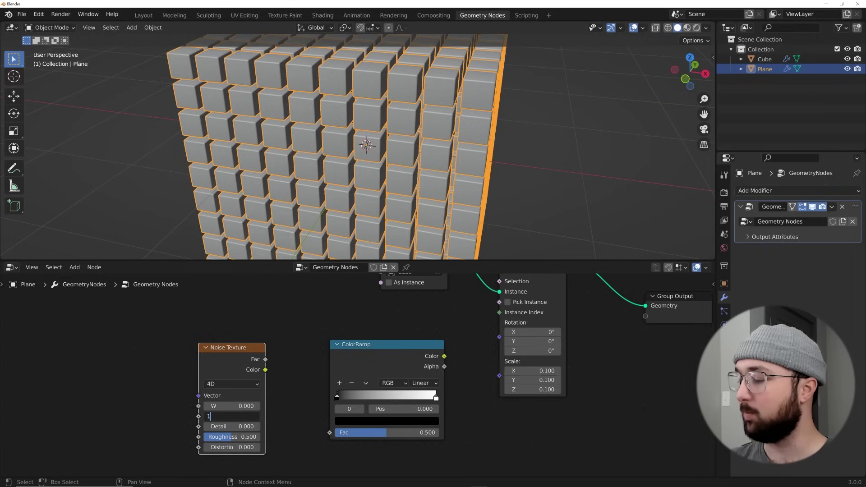
key(Return)
Link noise Fac to the ColorRamp Fac and ColorRamp Color to the instance Scale
drag(266, 359, 302, 394)
drag(327, 435, 330, 433)
drag(445, 356, 499, 375)
scroll(388, 153, down, 5)
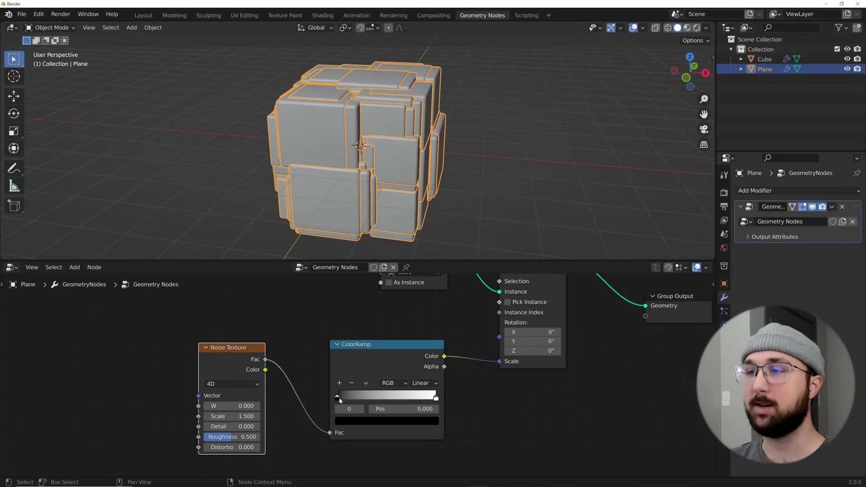
scroll(402, 408, up, 2)
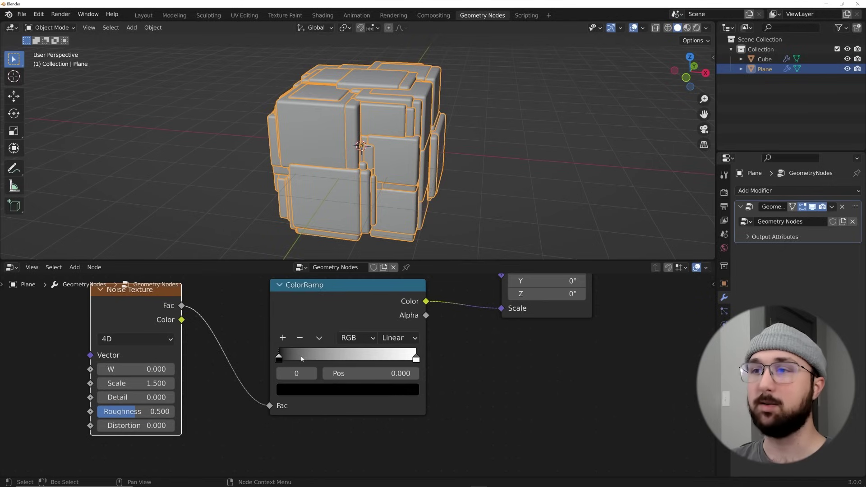
drag(280, 358, 362, 359)
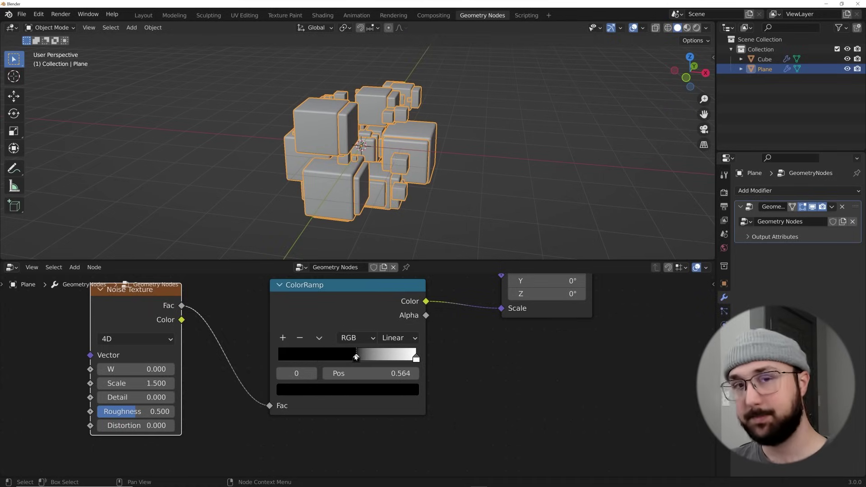
mouse_move(416, 360)
mouse_down()
mouse_move(390, 359)
mouse_move(423, 362)
mouse_up()
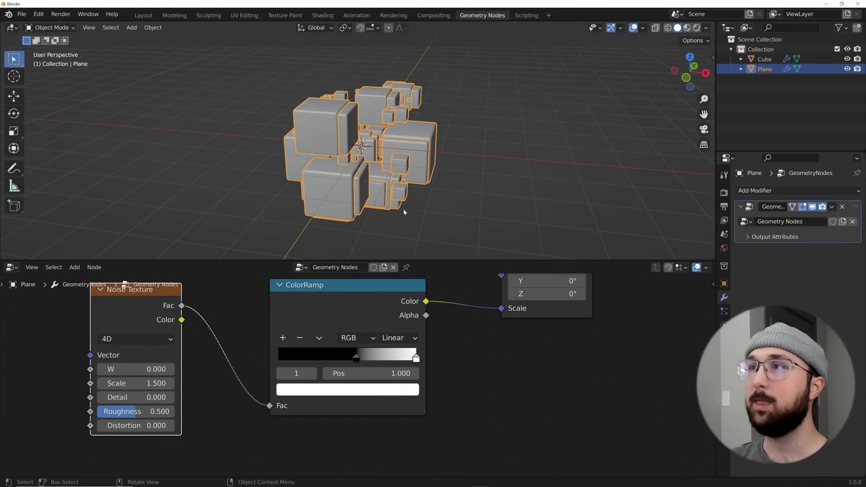
click(403, 389)
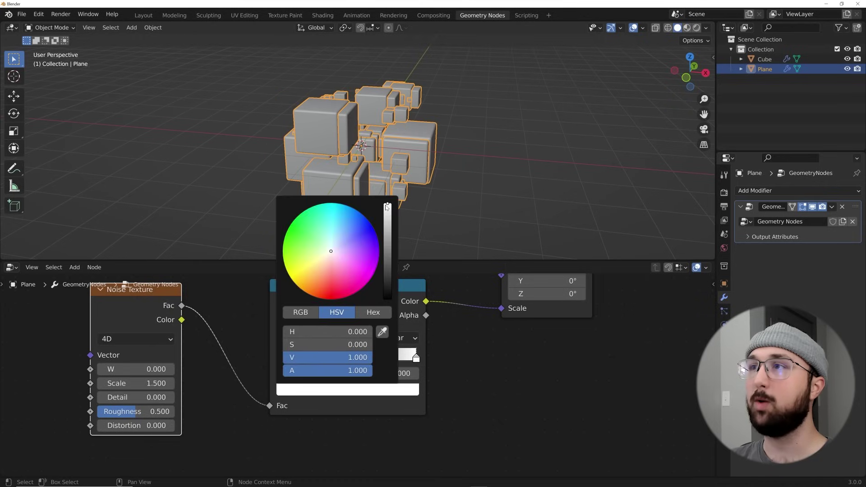
mouse_move(387, 219)
mouse_down()
mouse_move(388, 261)
mouse_move(387, 204)
mouse_up()
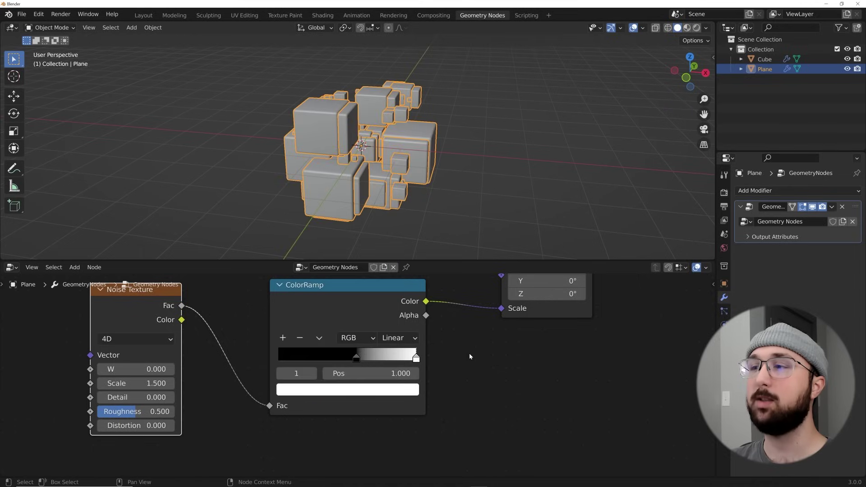
click(404, 394)
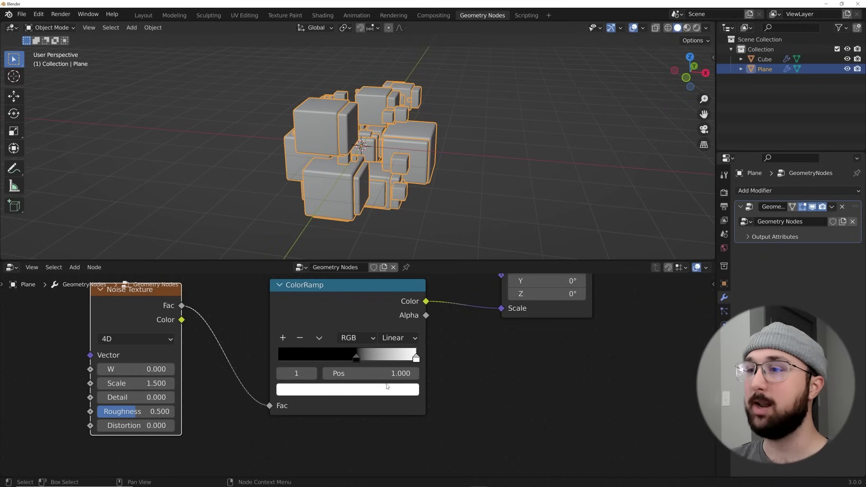
click(403, 389)
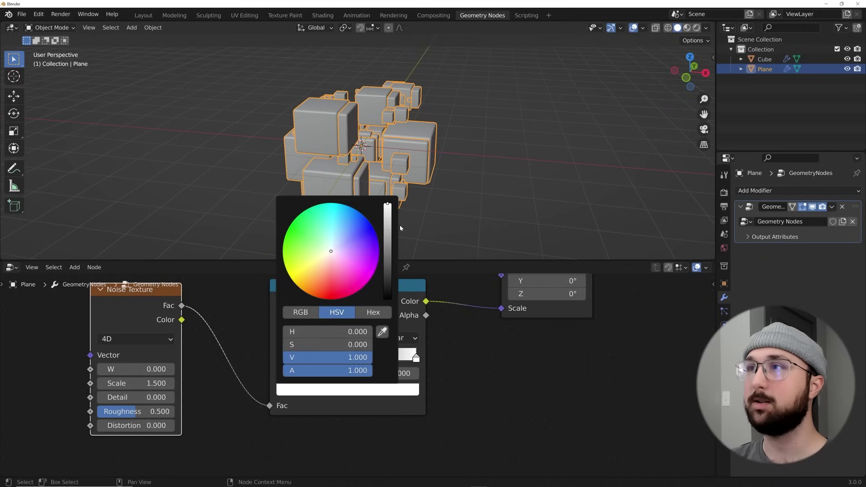
mouse_move(390, 210)
mouse_down()
mouse_move(387, 271)
mouse_move(387, 204)
mouse_up()
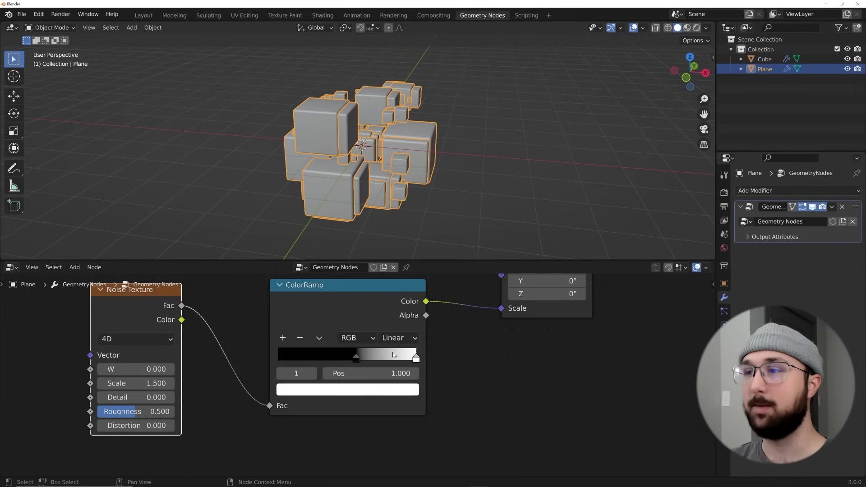
drag(362, 358, 279, 358)
click(417, 358)
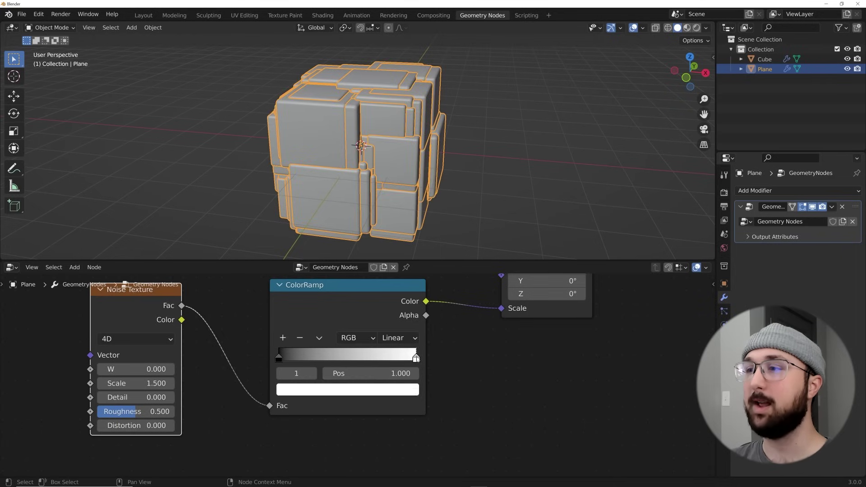
click(389, 386)
Darken the ColorRamp's white stop to value 0.157
drag(395, 204, 387, 258)
middle_drag(494, 163, 508, 149)
scroll(507, 149, up, 3)
Slide the black stop to 0.405 and fine-tune both stops' brightness
drag(286, 362, 339, 356)
drag(402, 358, 366, 359)
click(370, 389)
drag(388, 255, 387, 262)
click(334, 358)
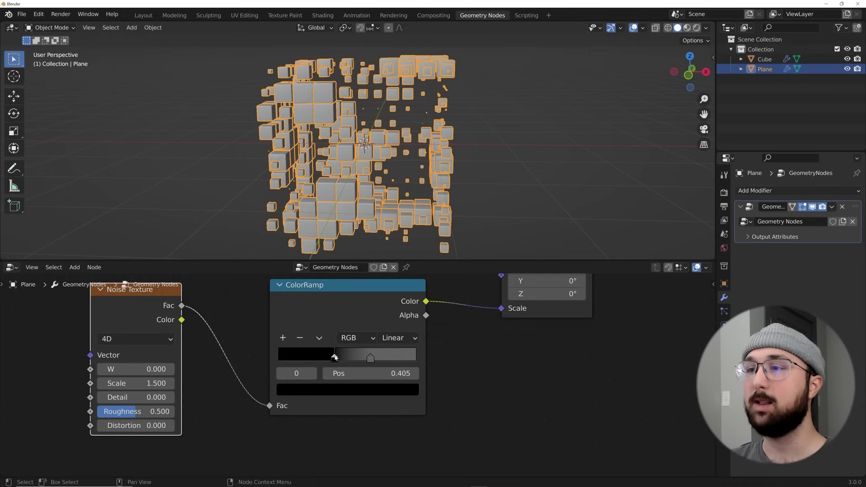
click(335, 396)
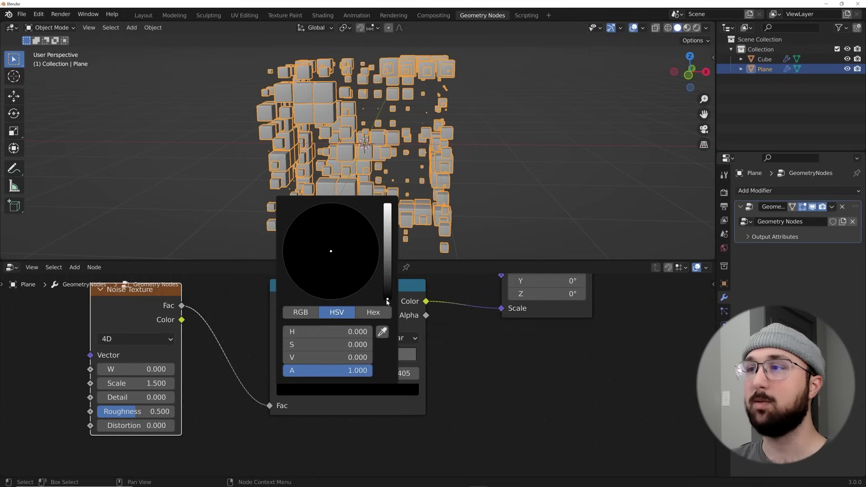
drag(388, 296, 387, 283)
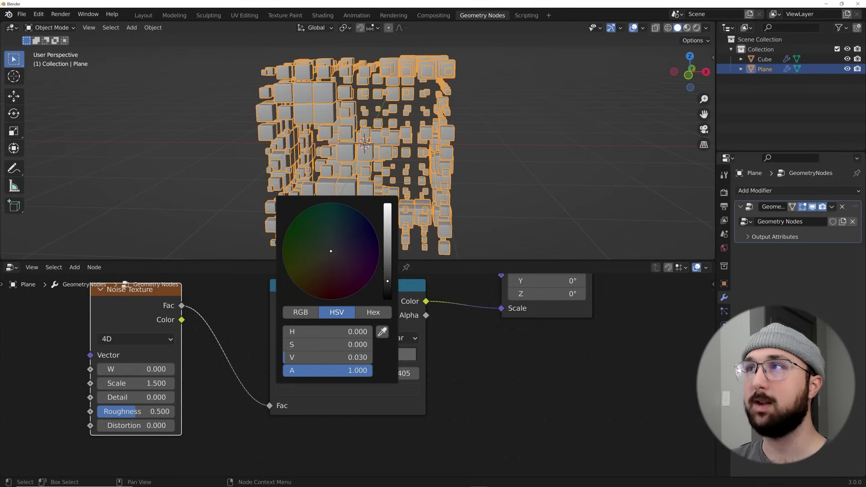
click(484, 222)
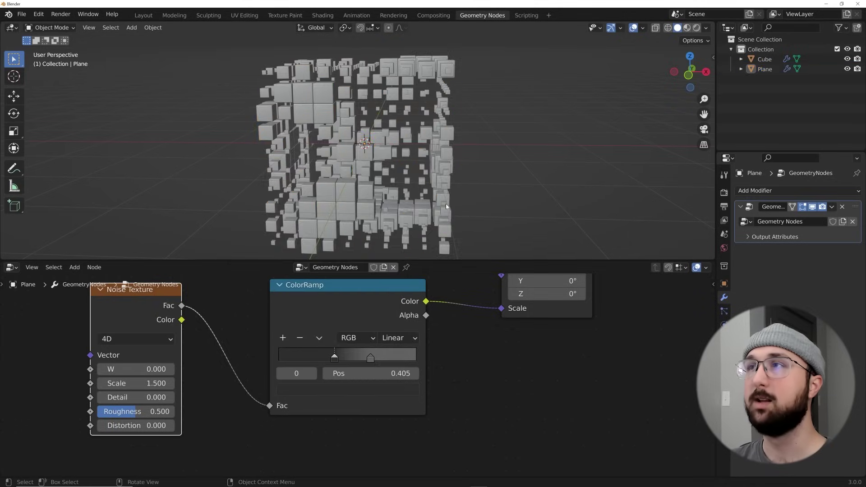
Set the Noise Texture W to 4.920 and reselect the Plane from an angled view
middle_drag(446, 207, 447, 239)
mouse_move(139, 369)
mouse_down()
mouse_move(343, 369)
mouse_move(137, 370)
mouse_up()
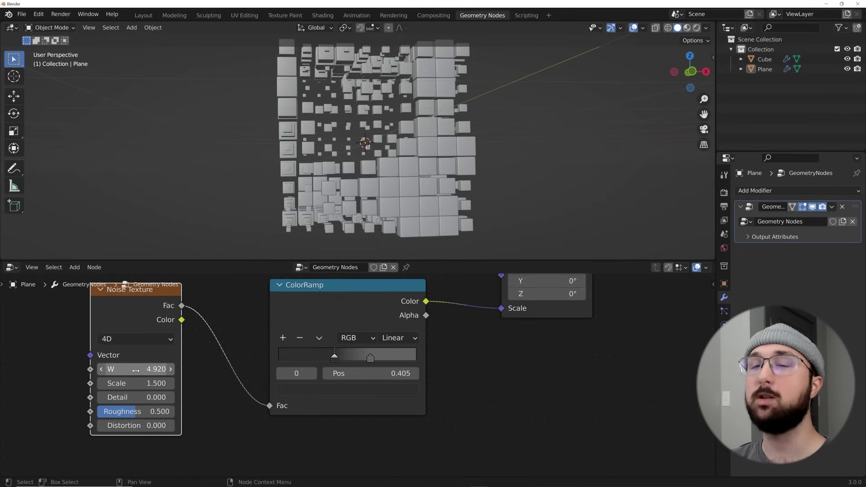
middle_drag(445, 222, 436, 182)
click(413, 184)
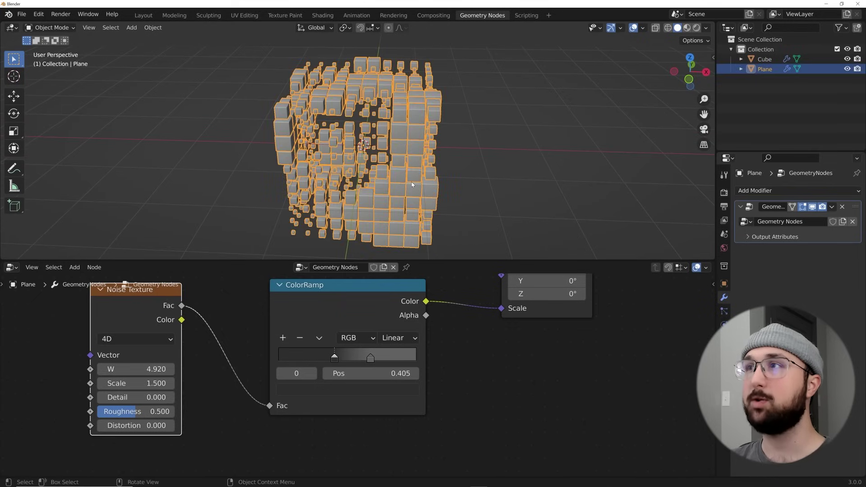
Duplicate the Plane in place, make its node group single-user, and delete its Noise Texture and ColorRamp nodes
key(shift+d)
right_click(551, 134)
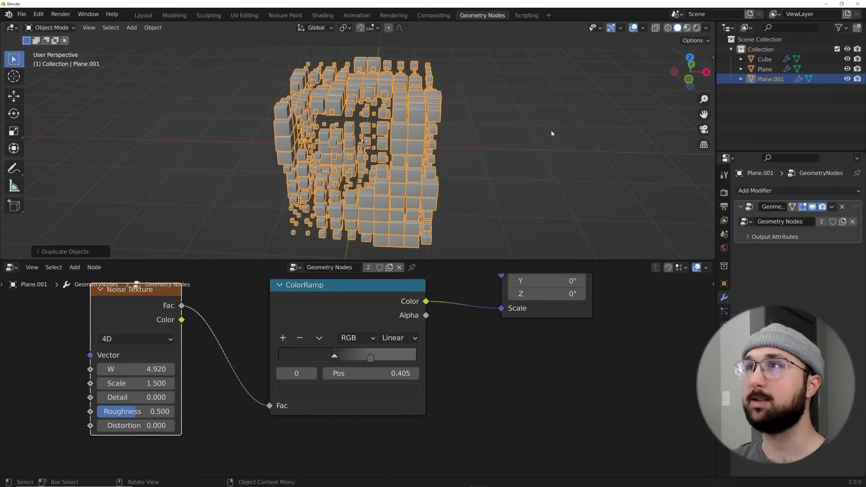
click(368, 267)
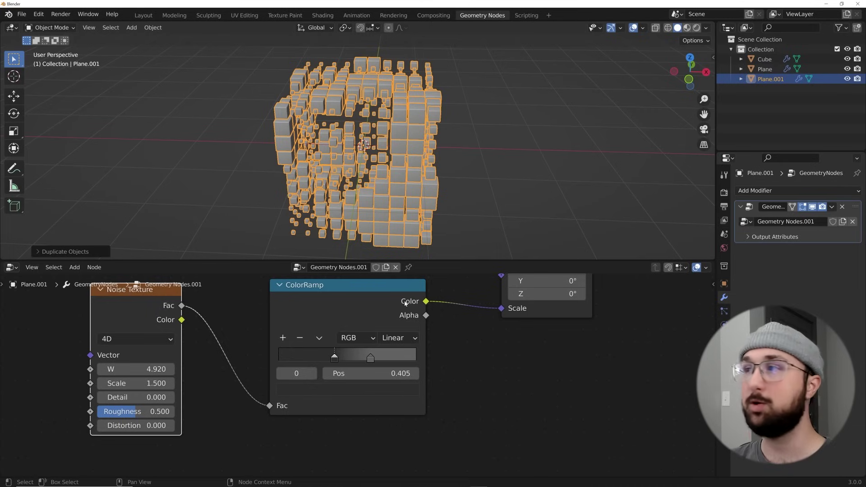
scroll(424, 301, down, 6)
middle_drag(410, 308, 410, 385)
drag(150, 375, 362, 453)
key(x)
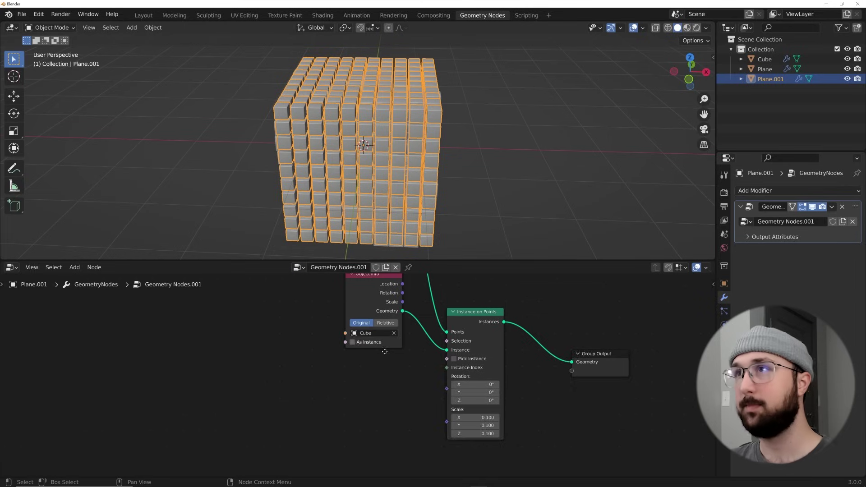
Shrink the Cube node size to about 1.79 m and inspect the resulting uniform cube wall
middle_drag(384, 351, 353, 411)
scroll(350, 383, up, 3)
middle_drag(360, 334, 345, 447)
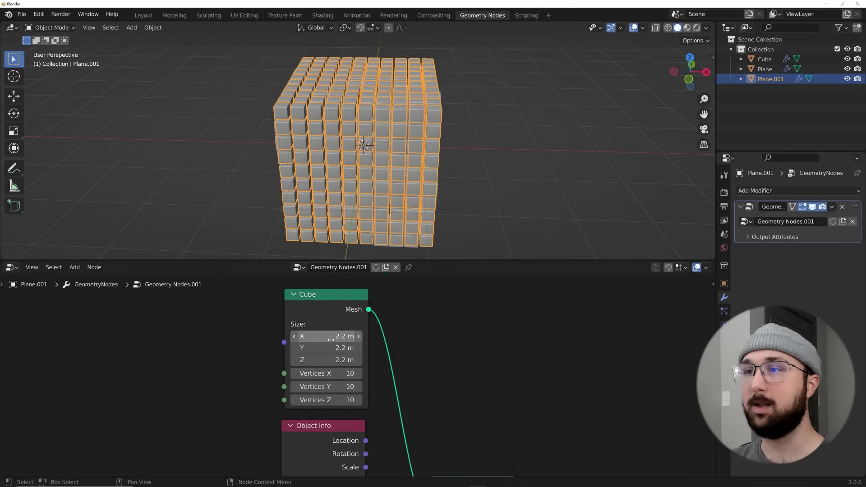
drag(334, 336, 311, 360)
click(534, 147)
middle_drag(534, 147, 433, 135)
scroll(408, 148, up, 4)
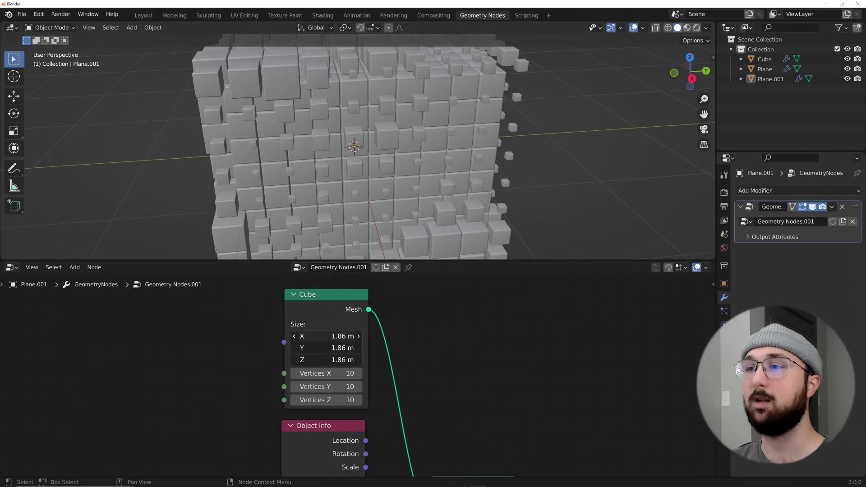
mouse_move(325, 336)
mouse_down()
mouse_move(315, 336)
mouse_move(323, 336)
mouse_up()
Set the cube grid size to 1.8 m, then try a negative Instance on Points scale and undo it
middle_drag(572, 185, 574, 164)
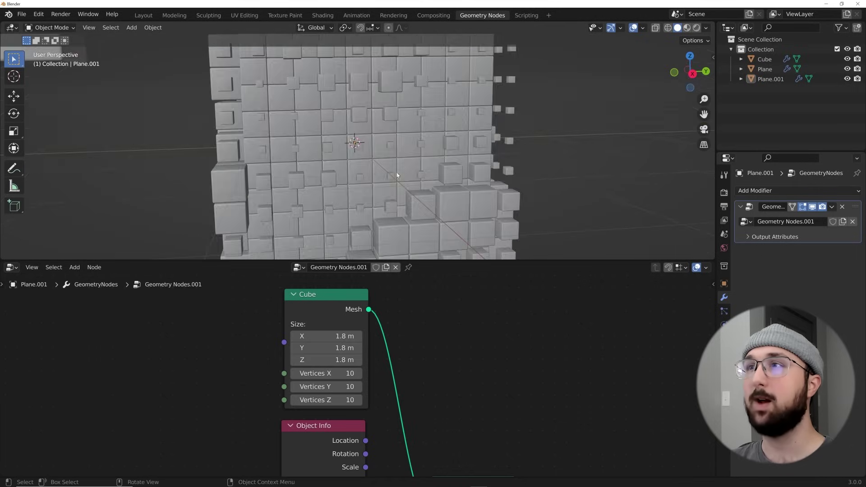
scroll(317, 152, up, 6)
key(a)
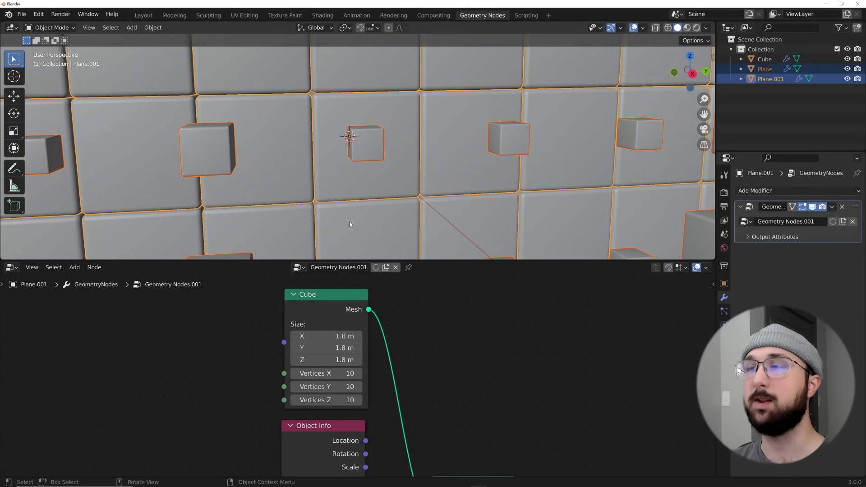
scroll(384, 433, down, 5)
middle_drag(416, 448, 400, 397)
middle_drag(445, 456, 411, 347)
scroll(408, 350, up, 1)
drag(394, 412, 375, 412)
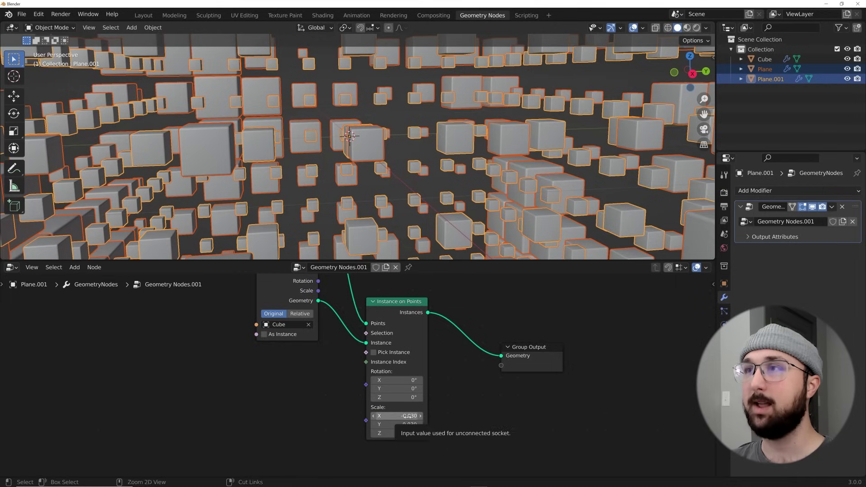
key(ctrl+z)
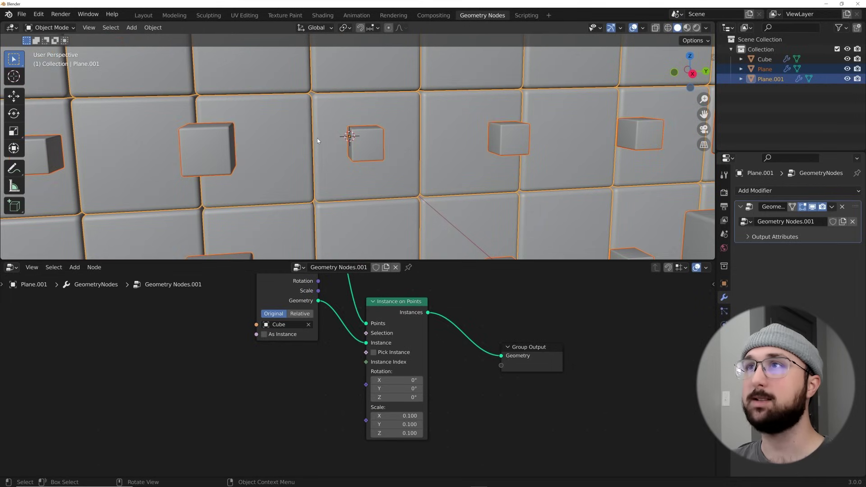
Deselect everything and orbit to a near front-on view of the combined cube block
click(313, 110)
middle_drag(311, 115, 336, 126)
scroll(336, 129, down, 6)
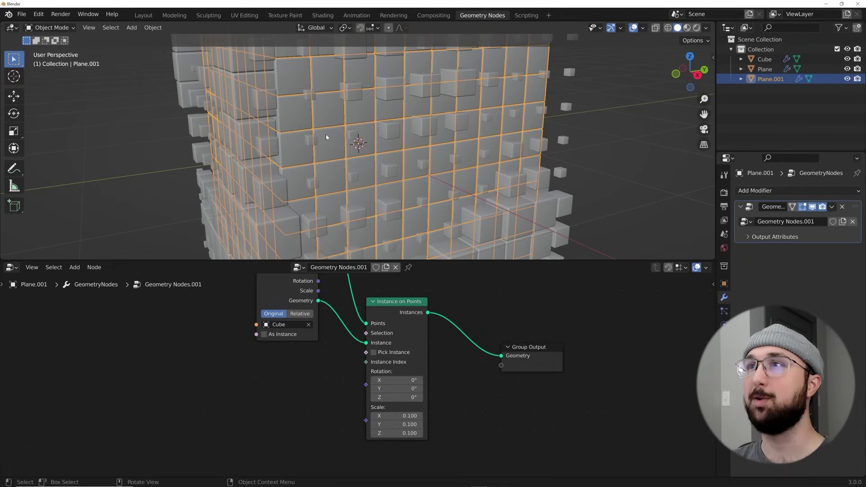
click(627, 139)
middle_drag(435, 121, 473, 163)
scroll(473, 164, down, 5)
middle_drag(397, 147, 417, 116)
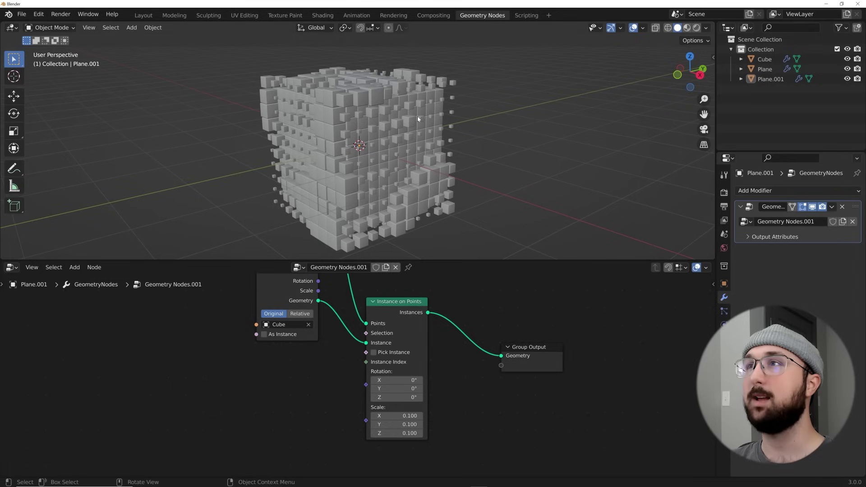
Enable Cavity viewport shading to edge the cubes, and orbit around the block
click(705, 28)
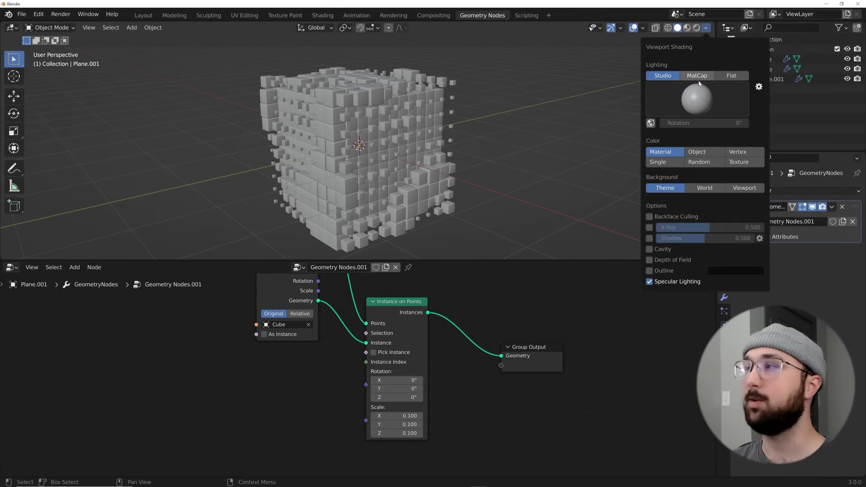
click(649, 249)
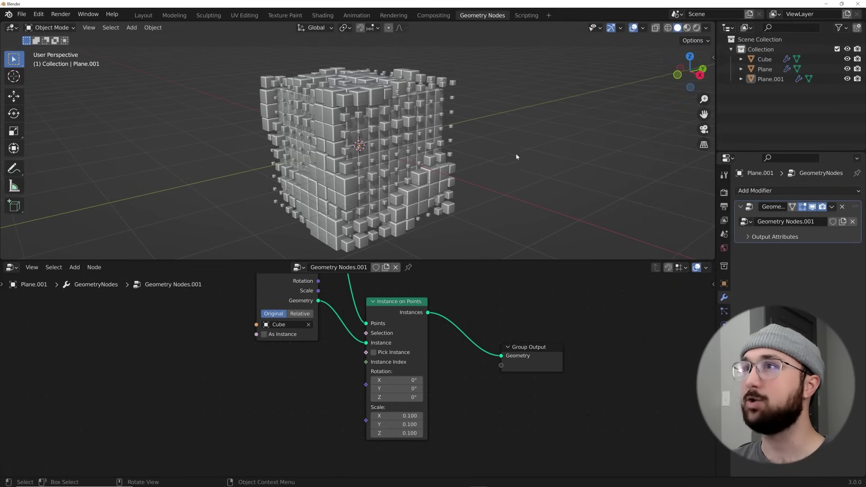
middle_drag(531, 147, 453, 137)
scroll(424, 152, up, 3)
scroll(454, 137, down, 5)
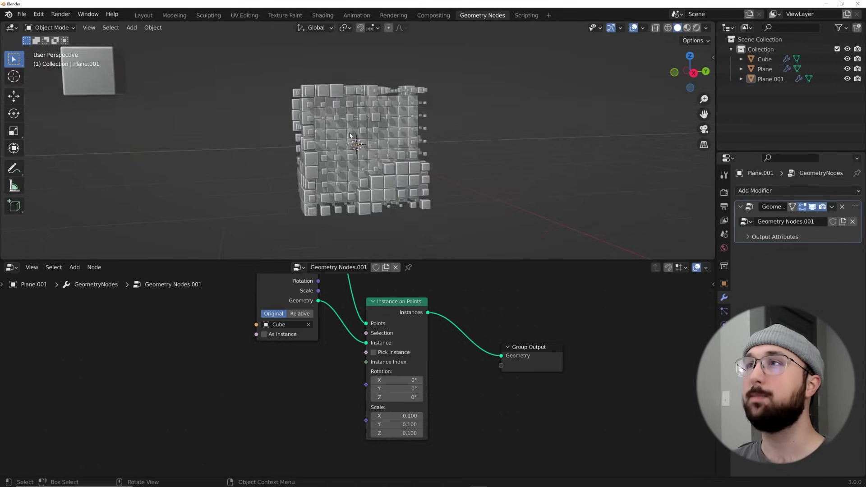
scroll(450, 150, up, 3)
scroll(450, 150, up, 2)
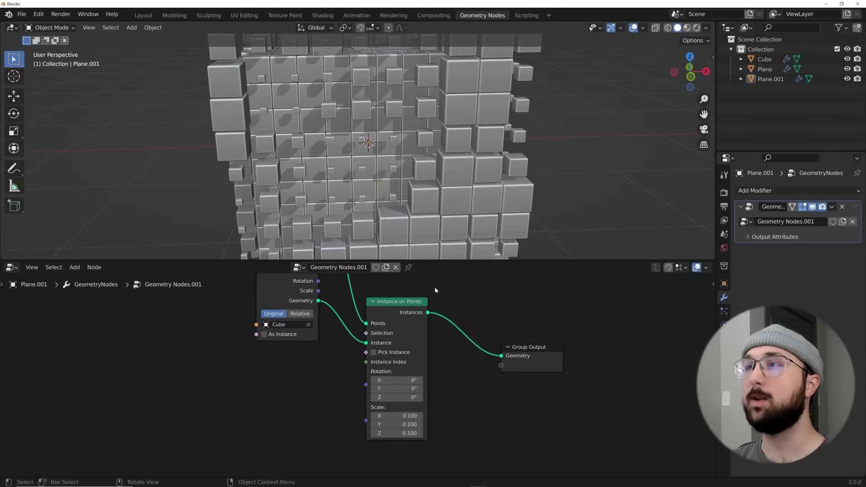
Select the original Plane and raise its Noise Texture W to 5.800
click(390, 234)
middle_drag(252, 371, 310, 285)
drag(177, 363, 215, 363)
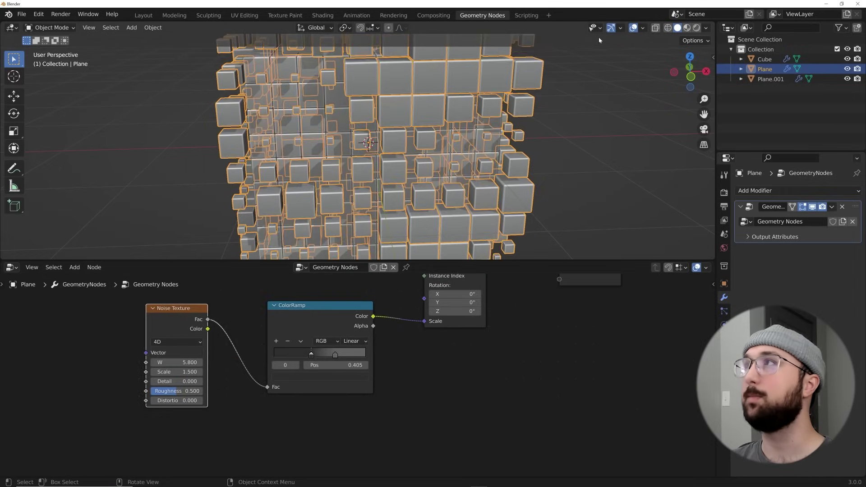
Hide viewport overlays and vary the Noise Texture W, finally retyping it as 0
click(633, 28)
drag(177, 362, 253, 363)
scroll(225, 203, down, 4)
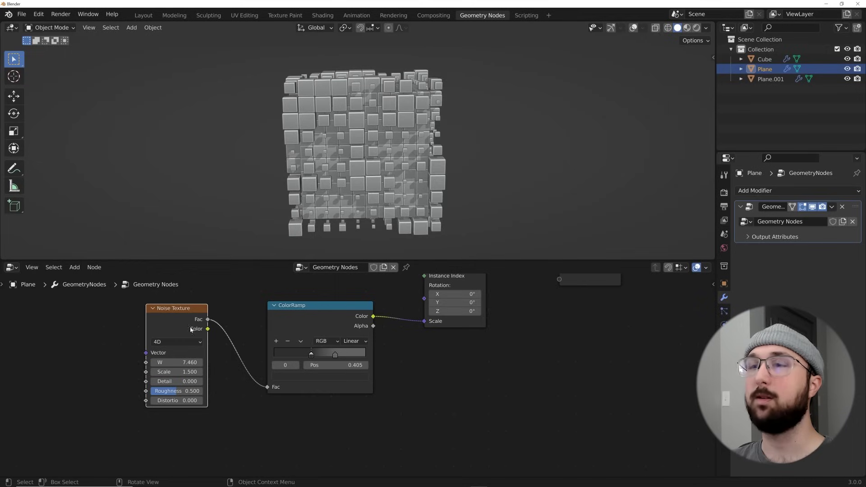
drag(180, 362, 318, 362)
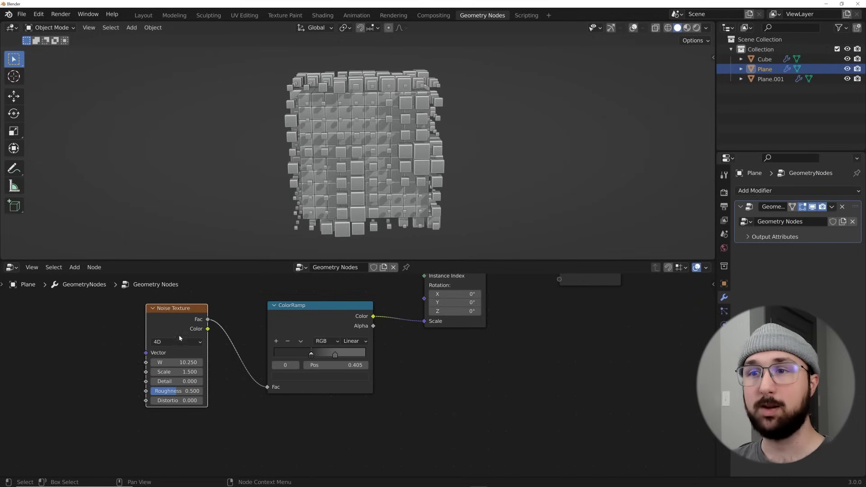
double_click(179, 362)
text(0)
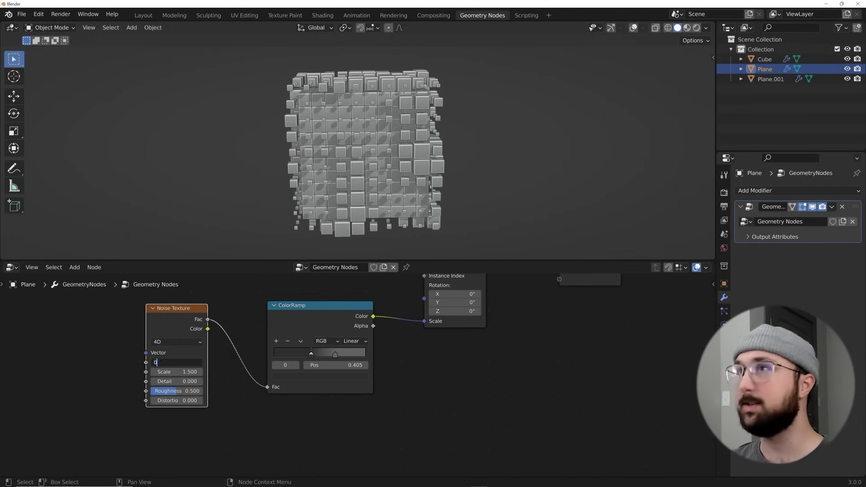
key(Return)
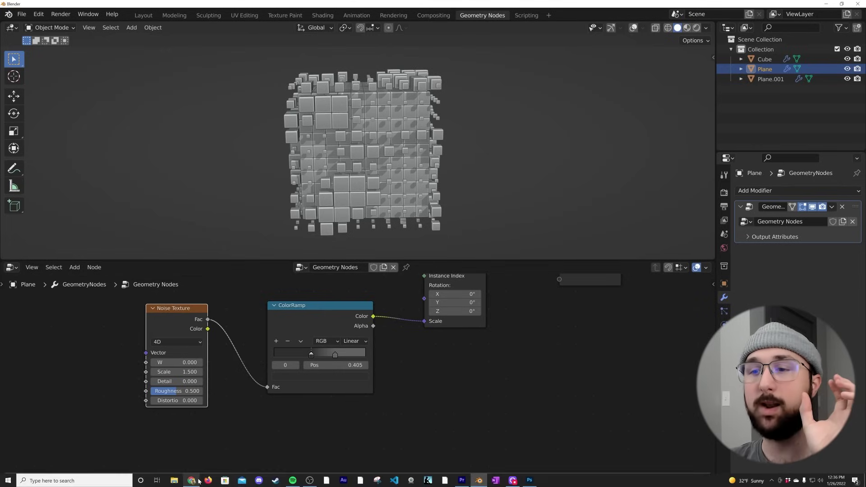
click(193, 480)
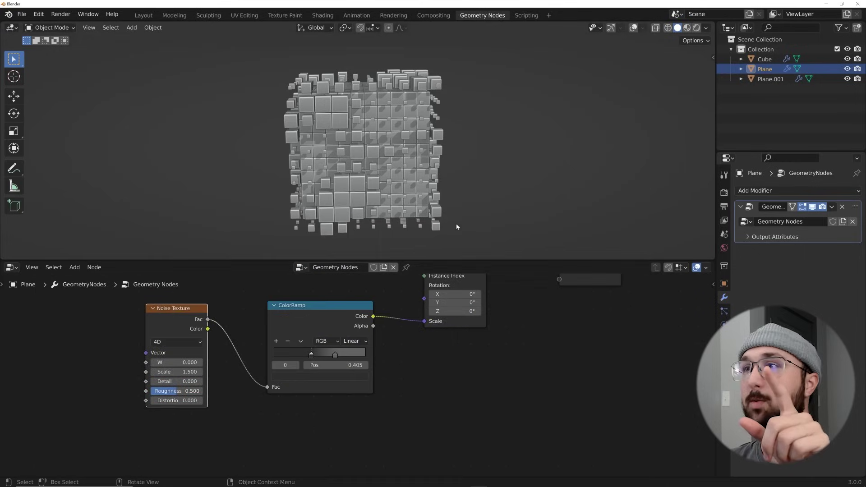
scroll(297, 354, down, 5)
middle_drag(207, 344, 296, 327)
scroll(292, 303, up, 4)
scroll(310, 359, down, 1)
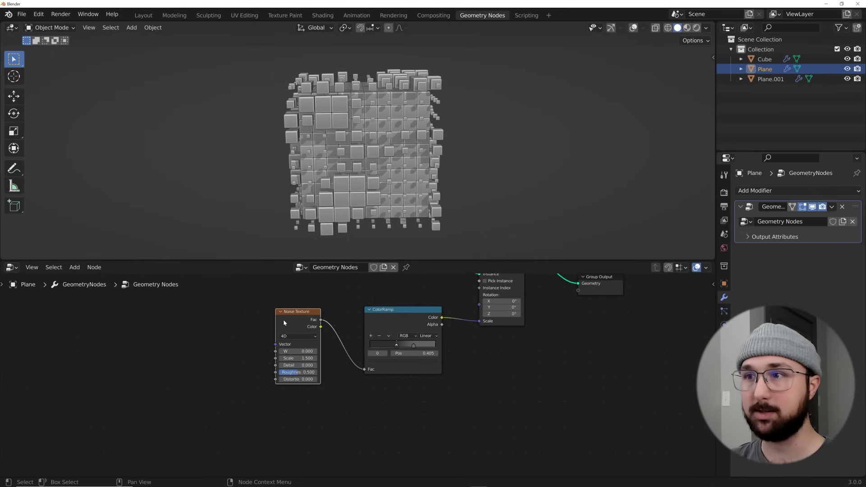
Duplicate the Noise Texture node below the original and move both noise nodes left
key(shift+d)
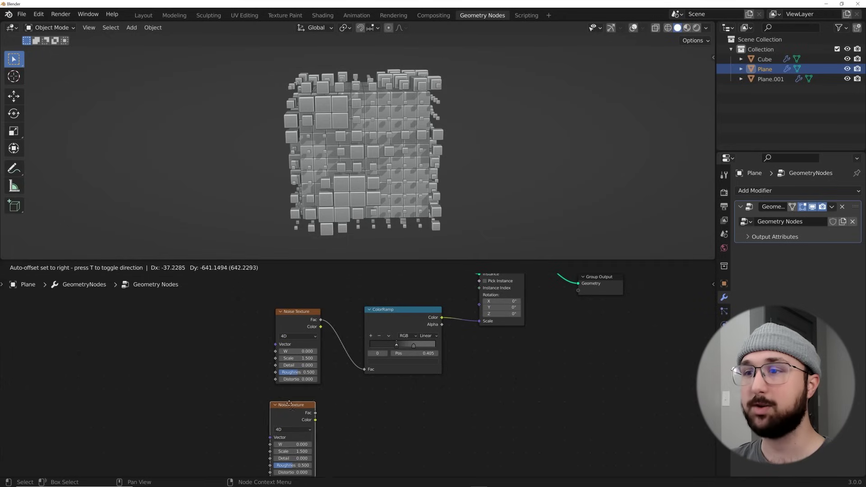
click(294, 389)
scroll(298, 359, up, 1)
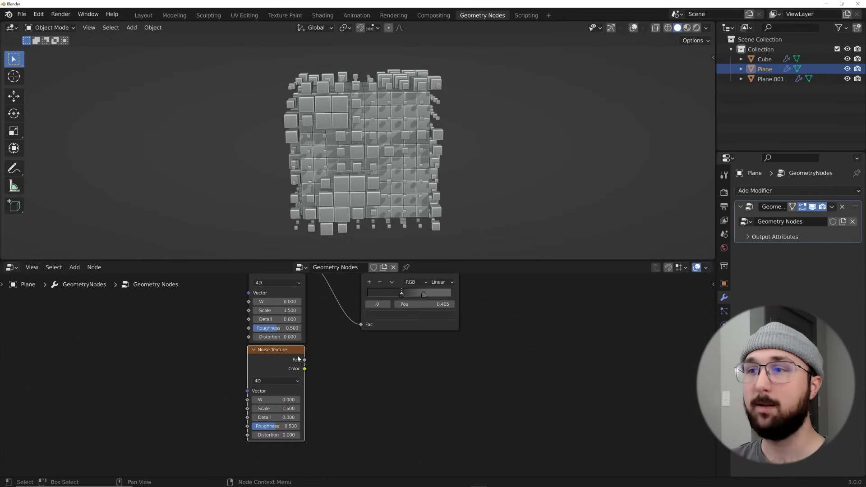
scroll(361, 331, down, 2)
key(b)
drag(248, 308, 314, 383)
key(g)
click(276, 380)
click(341, 292)
scroll(350, 336, up, 5)
middle_drag(350, 336, 361, 366)
Insert a MixRGB node on the noise–ColorRamp link, wire the second noise Fac to Color2, and split an area
key(shift+a)
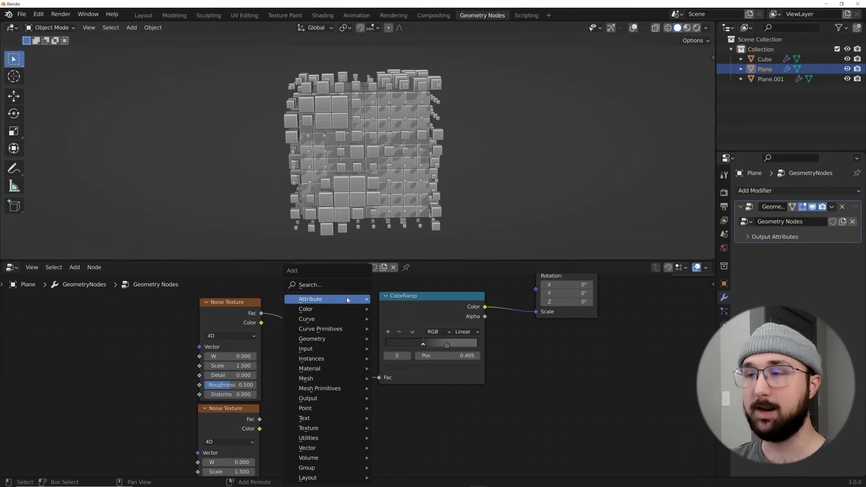
click(315, 269)
text(mix)
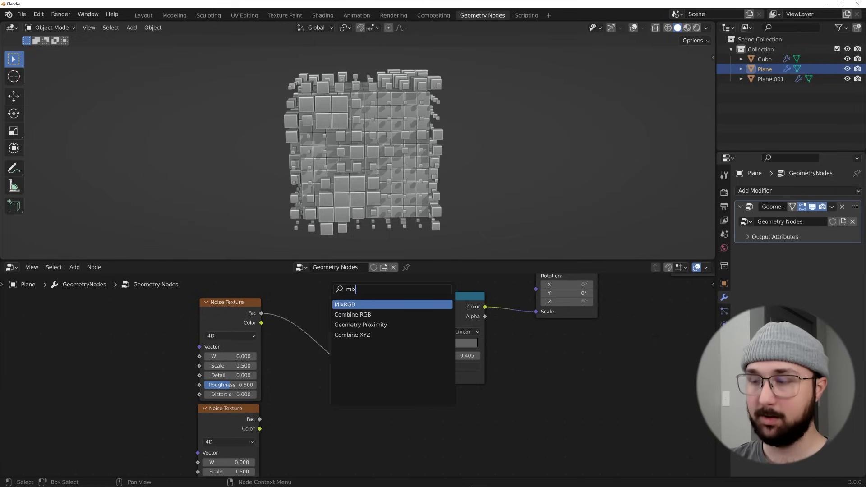
key(Return)
click(317, 318)
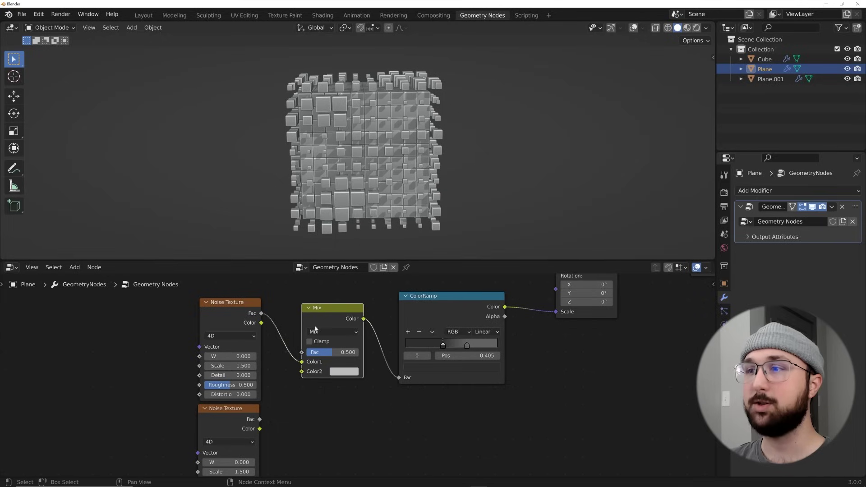
drag(260, 420, 302, 372)
drag(3, 258, 5, 215)
click(11, 221)
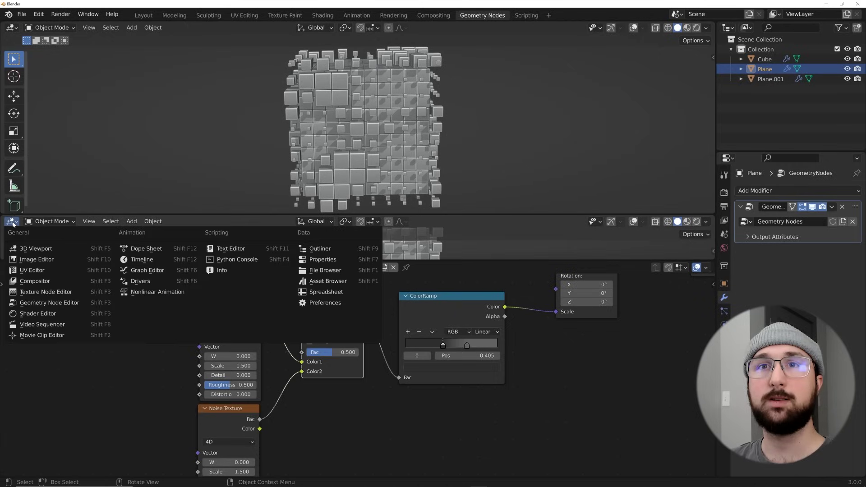
Make the new area a Timeline between viewport and node editor, and set the current frame to 0
click(144, 260)
drag(362, 261, 362, 272)
middle_drag(323, 363, 343, 362)
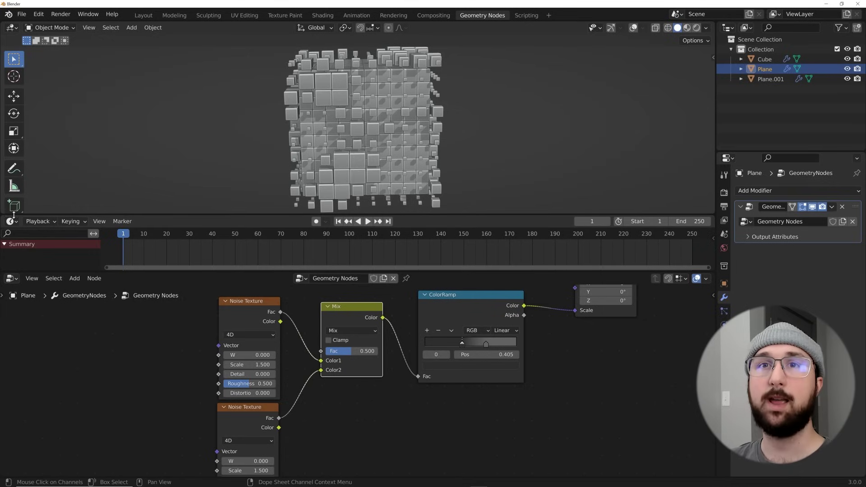
drag(8, 232, 10, 242)
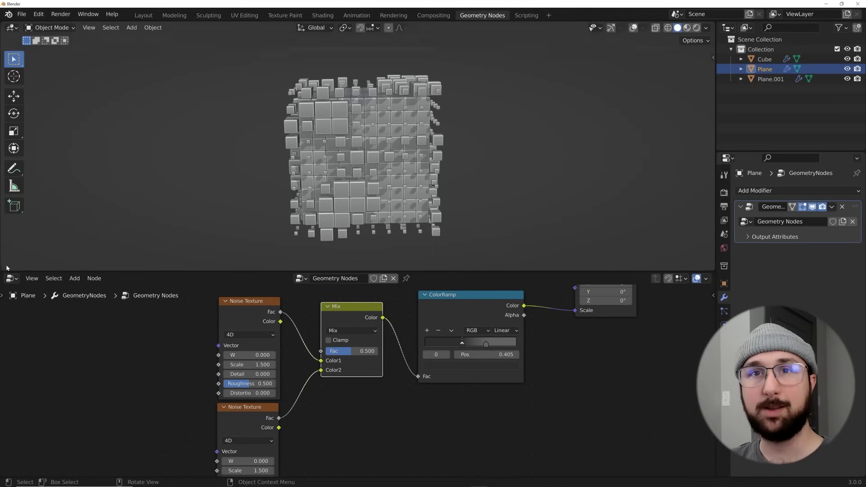
drag(2, 269, 7, 220)
click(11, 228)
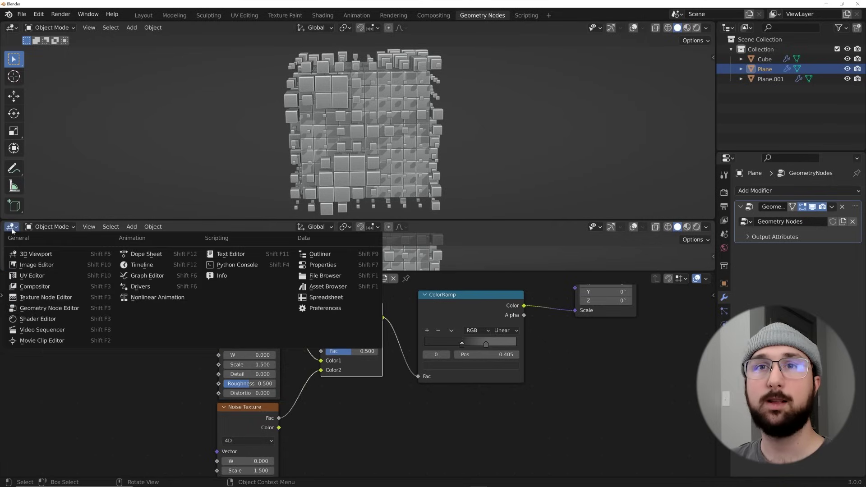
click(141, 266)
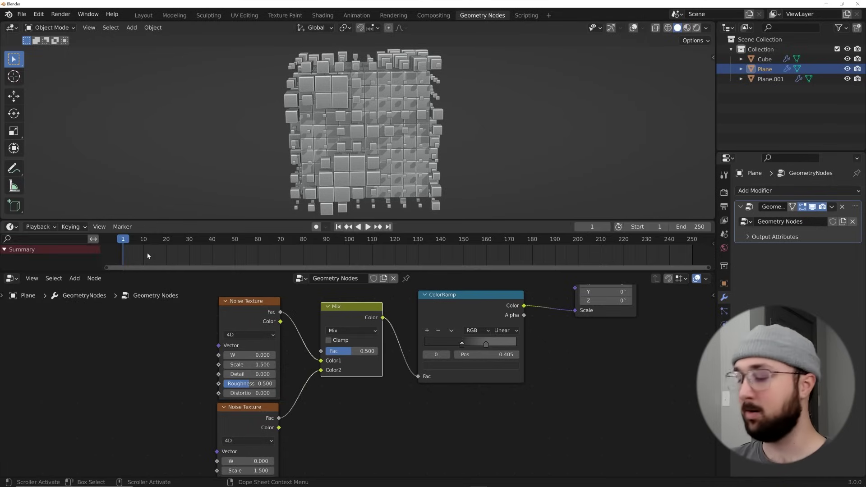
key(Left)
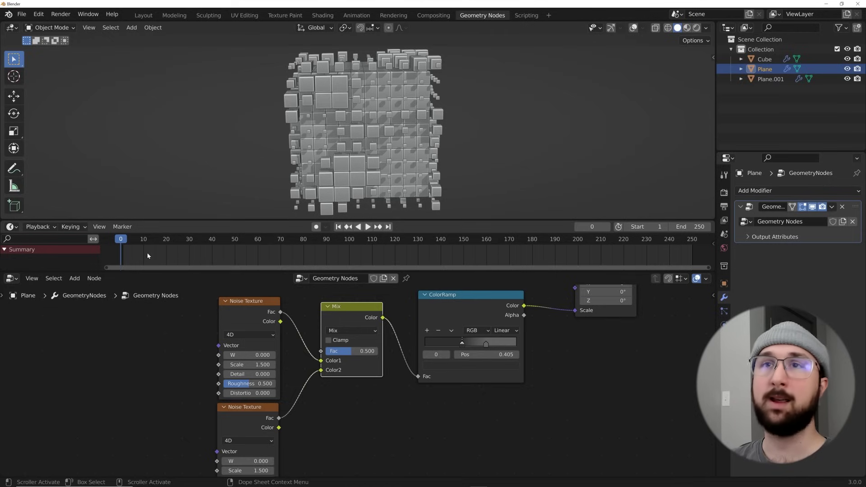
click(39, 15)
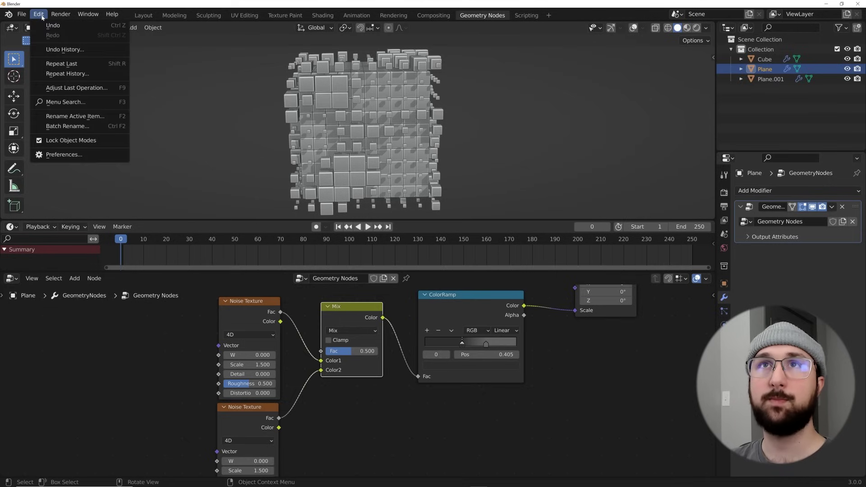
click(98, 156)
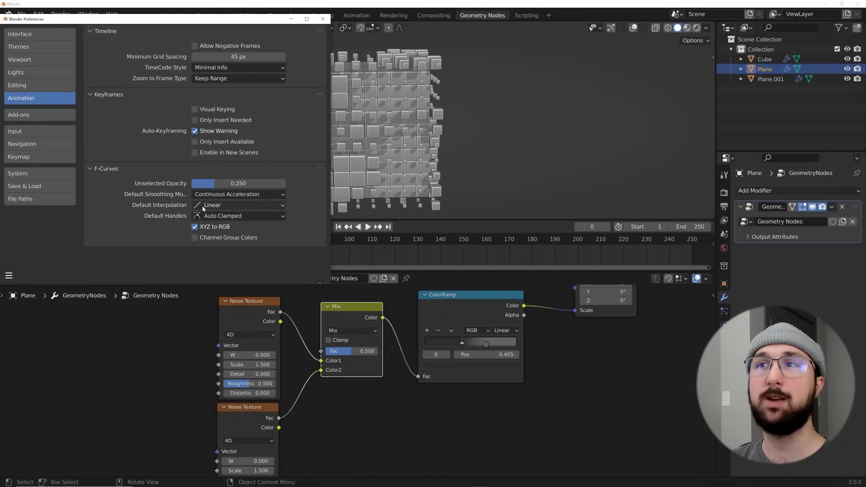
click(322, 19)
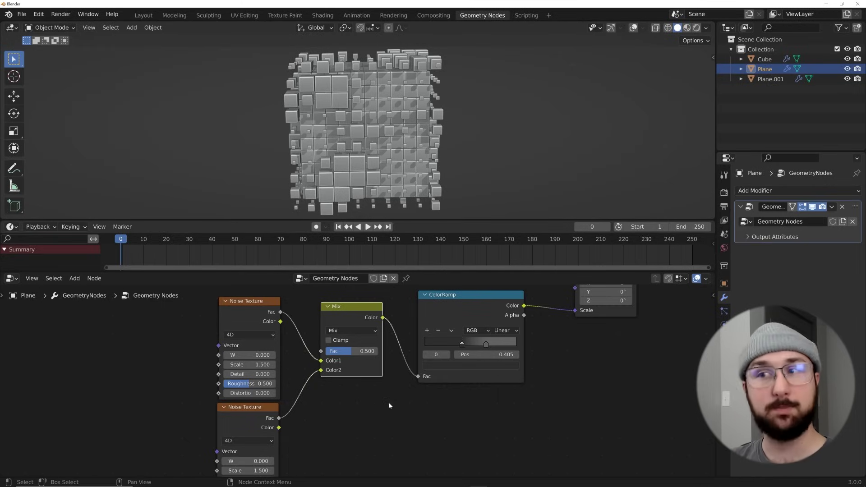
Keyframe the Mix factor at 0 on frame 0 and 1 on frame 250
drag(361, 353, 339, 351)
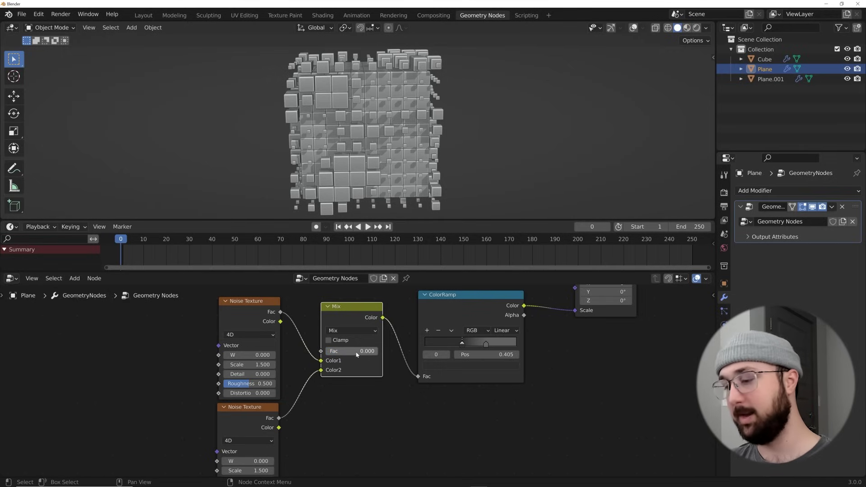
key(i)
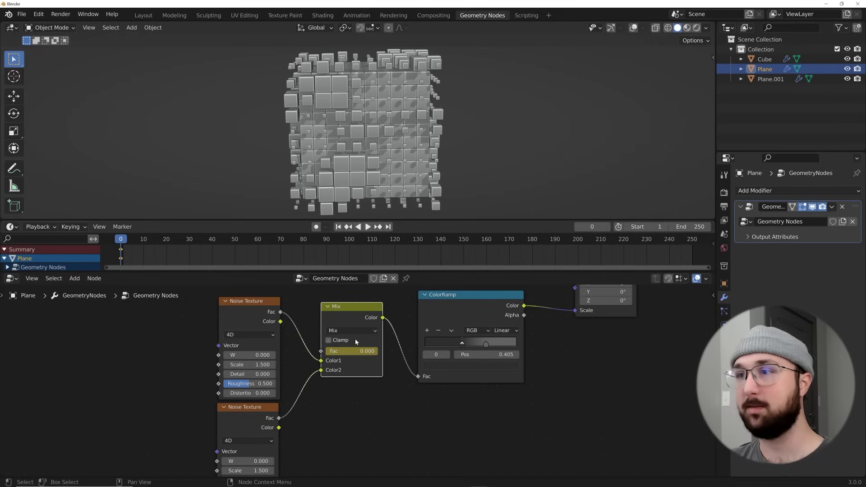
click(388, 227)
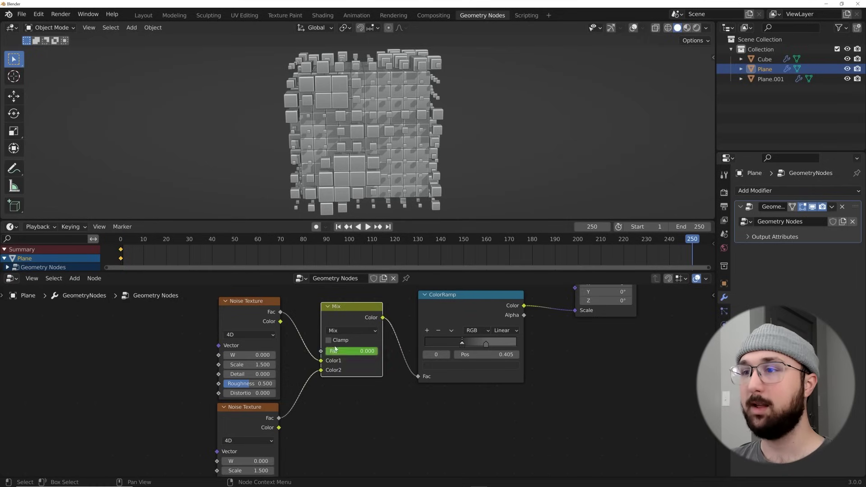
drag(333, 351, 364, 354)
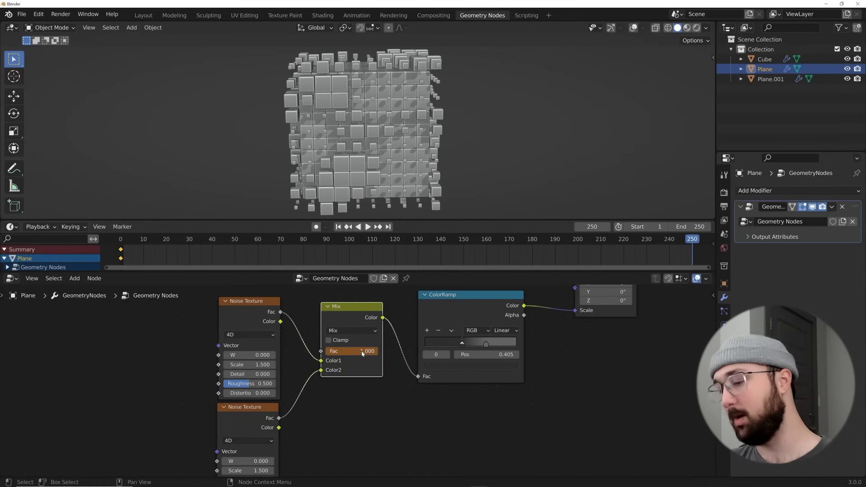
key(i)
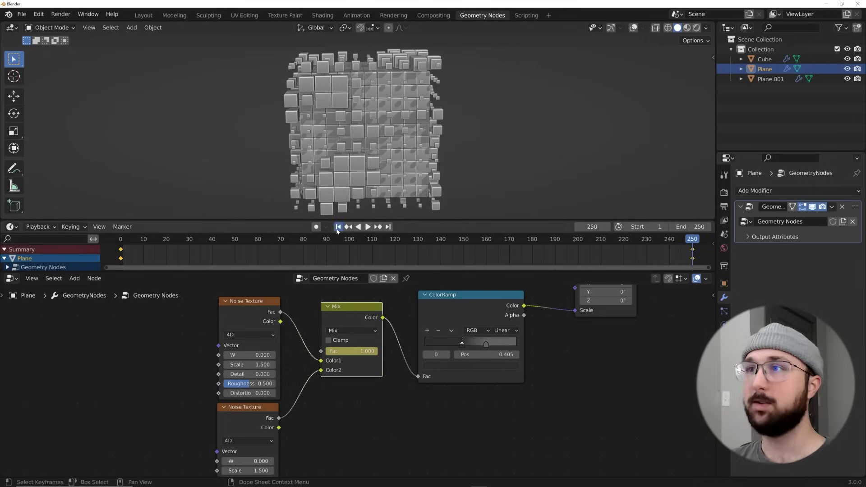
Keyframe the first Noise Texture W at 0 on frame 0 and 5 on frame 250
click(338, 227)
key(Left)
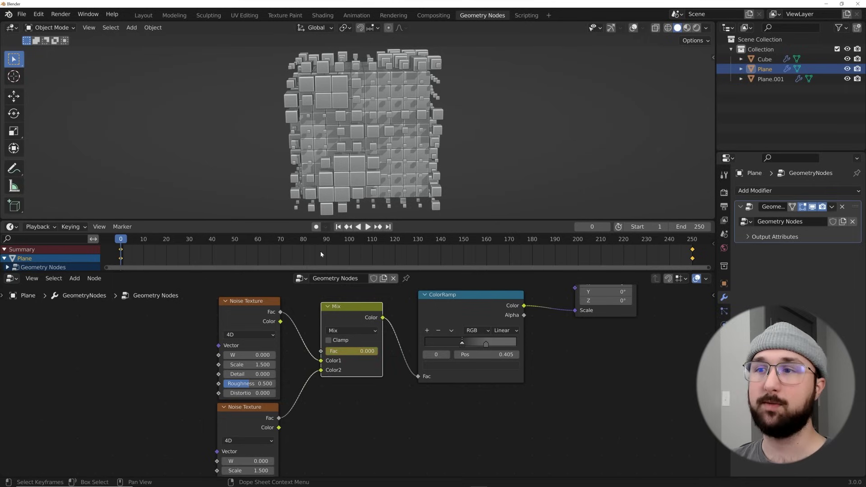
key(i)
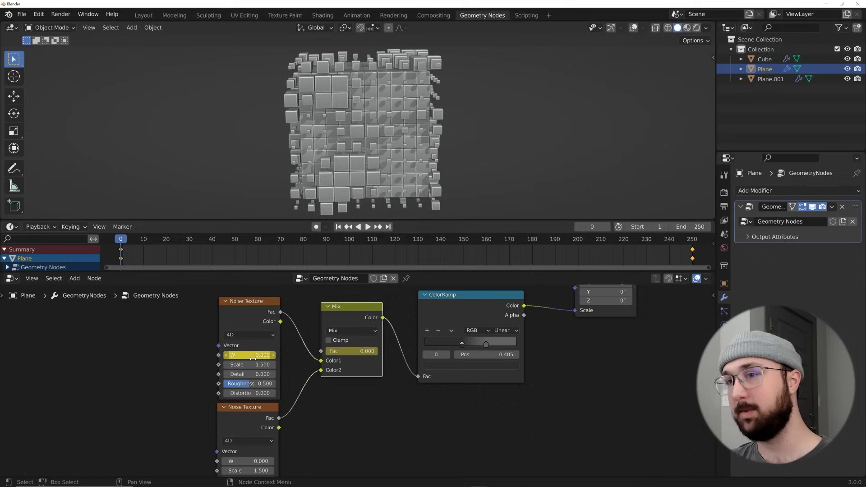
key(shift+Right)
click(249, 355)
text(5)
key(Return)
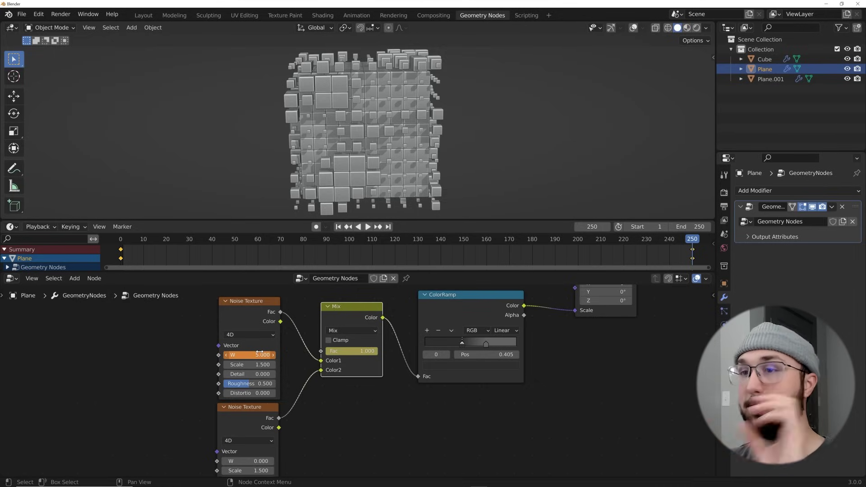
click(338, 226)
click(387, 228)
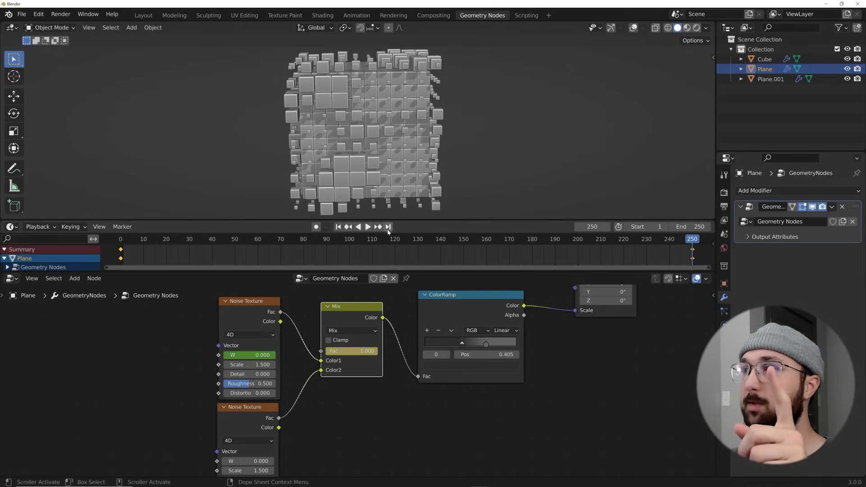
key(ctrl+z)
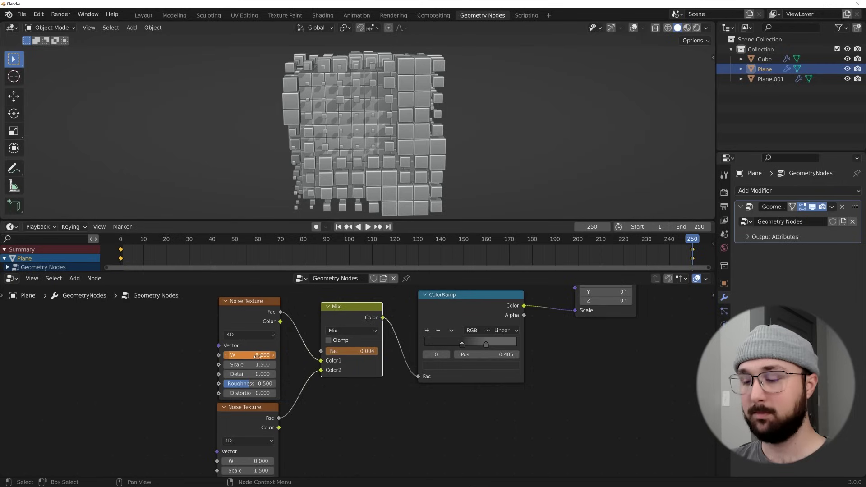
key(i)
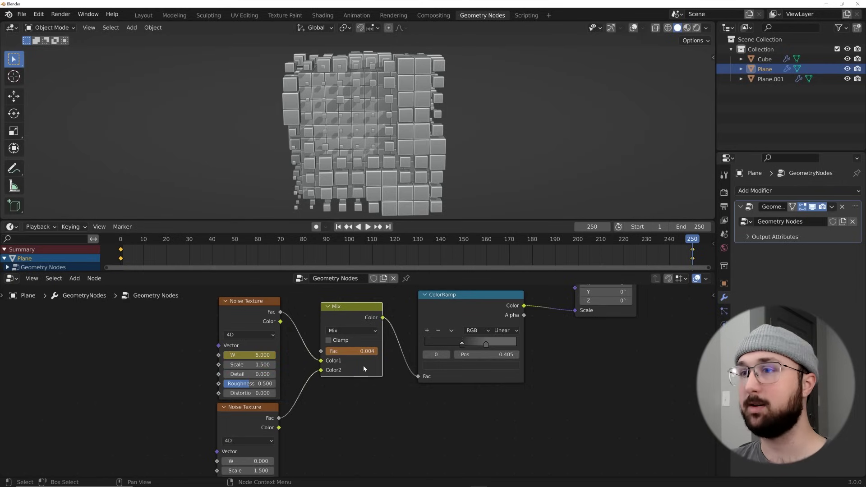
Scrub and play the animation, then select the second Noise Texture node
drag(627, 255, 115, 266)
key(space)
key(space)
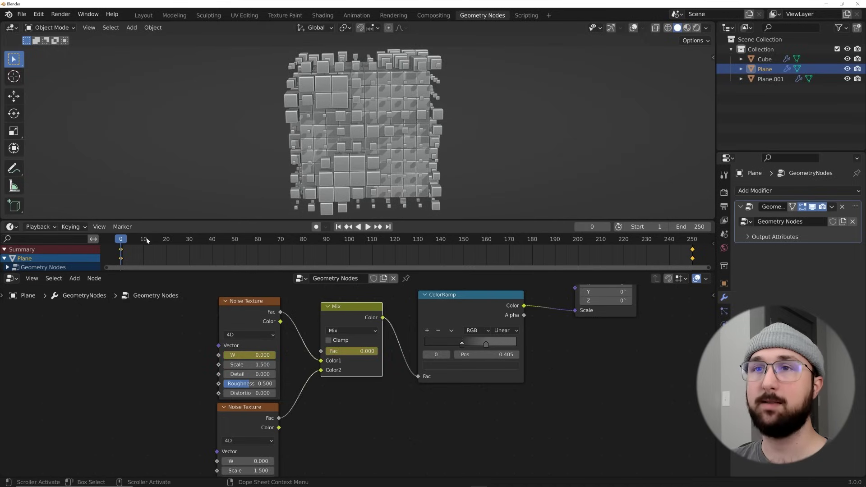
click(388, 228)
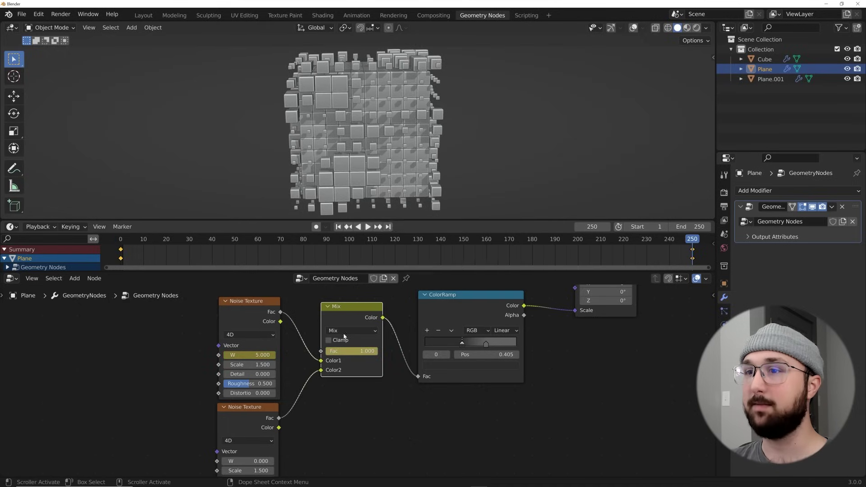
middle_drag(248, 423, 282, 387)
click(280, 357)
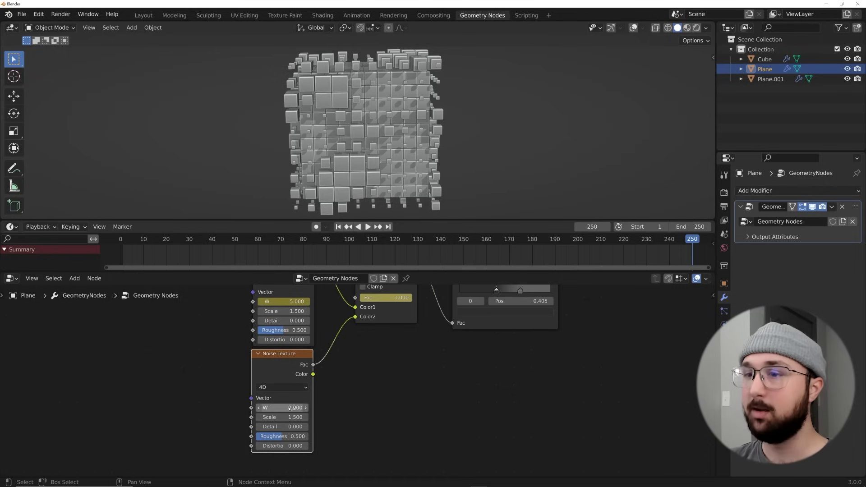
Keyframe the second Noise Texture W at 0 on frame 250 and -5 on frame 0
key(i)
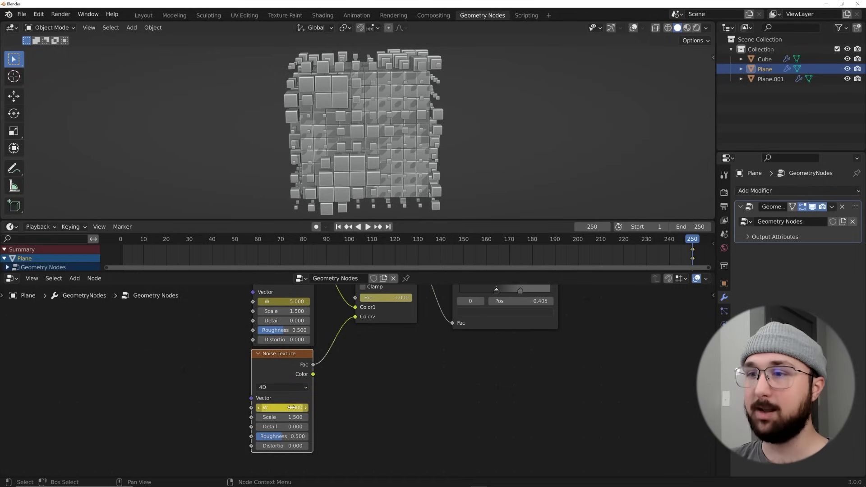
click(338, 227)
middle_drag(302, 289, 303, 307)
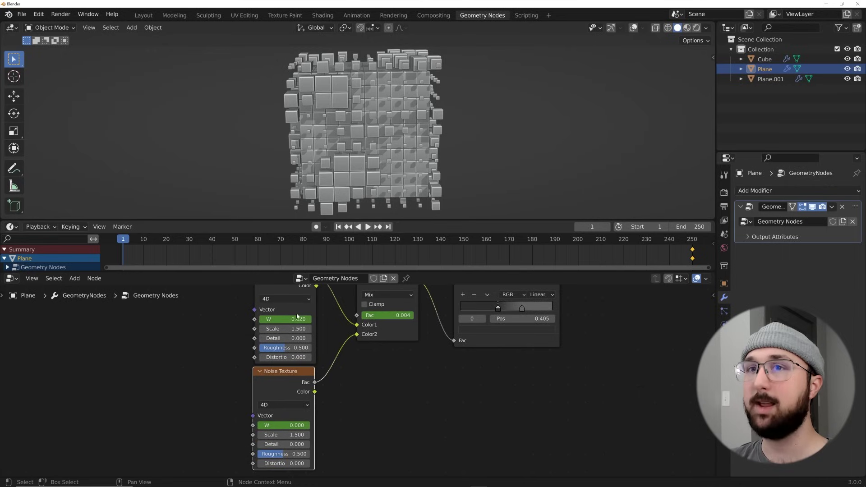
key(Left)
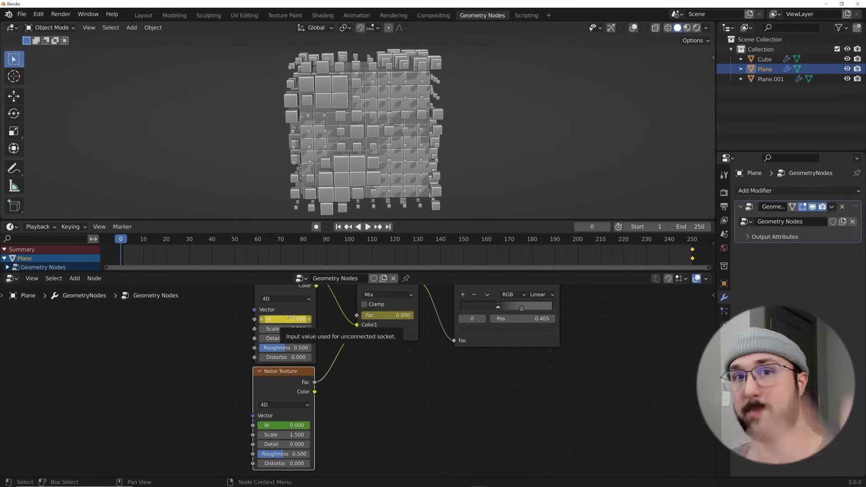
double_click(288, 425)
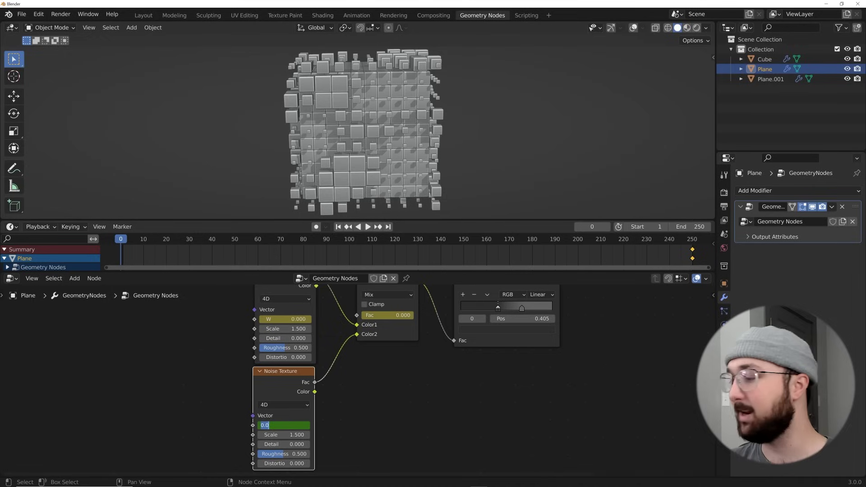
key(BackSpace)
text(-5)
key(Return)
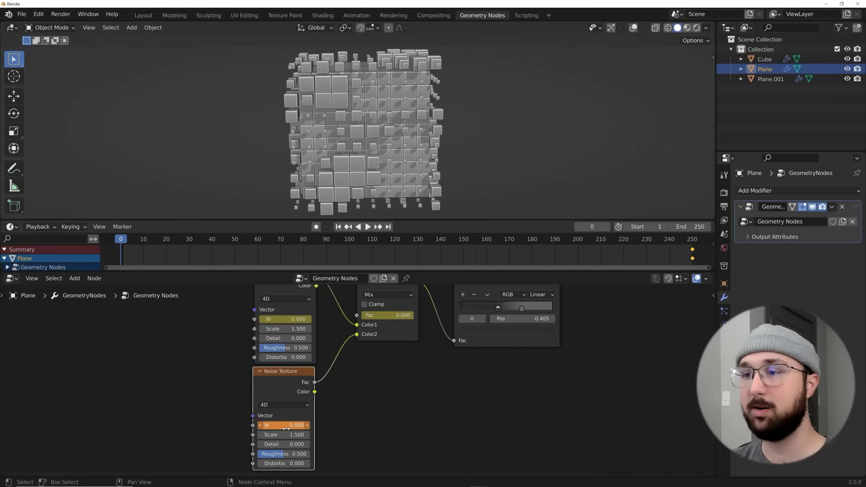
key(i)
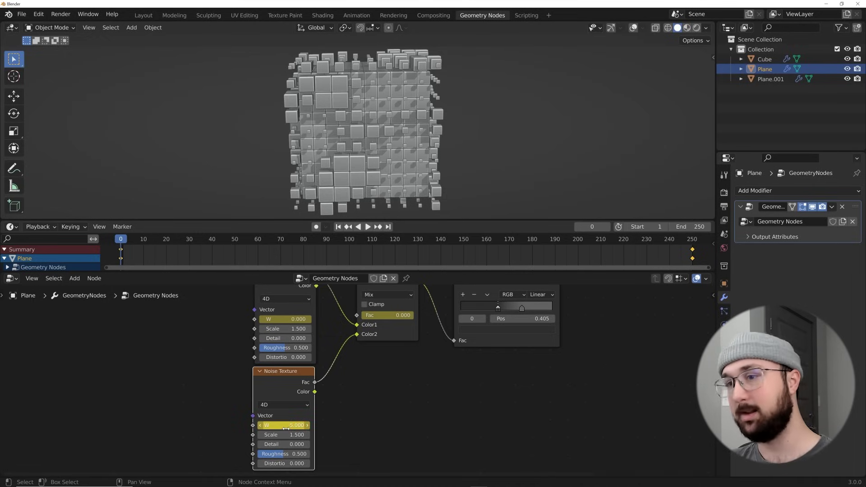
Play back the animation to check it, return to frame 0, and orbit to an above-left view
click(388, 227)
click(338, 227)
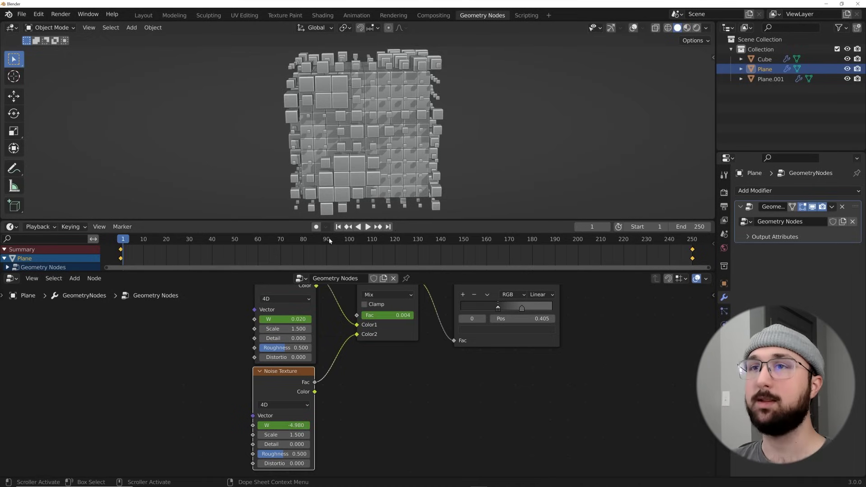
key(space)
key(space)
click(338, 227)
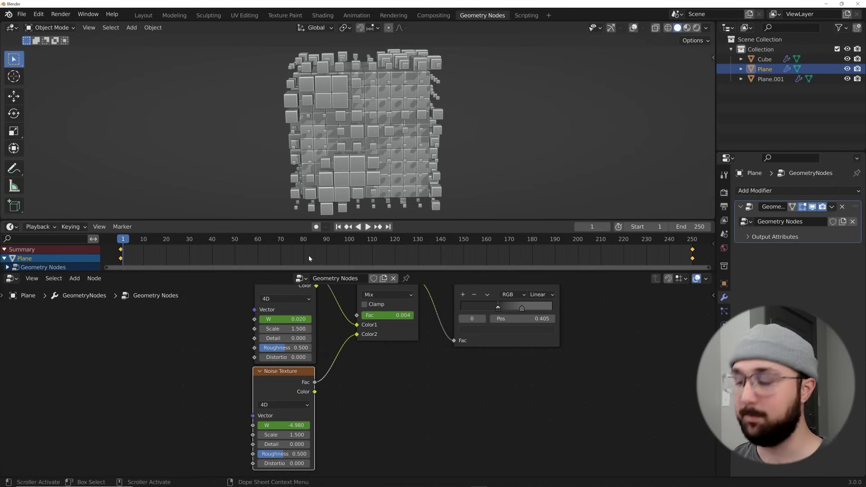
key(Left)
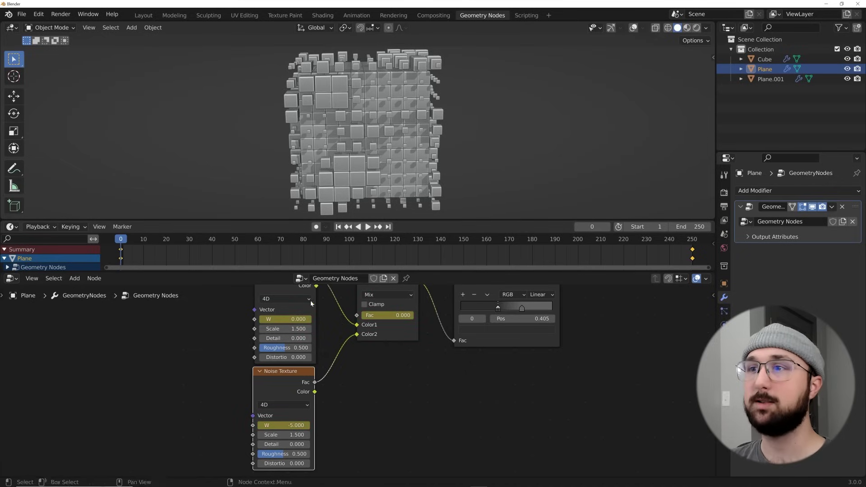
middle_drag(302, 312, 303, 324)
click(388, 227)
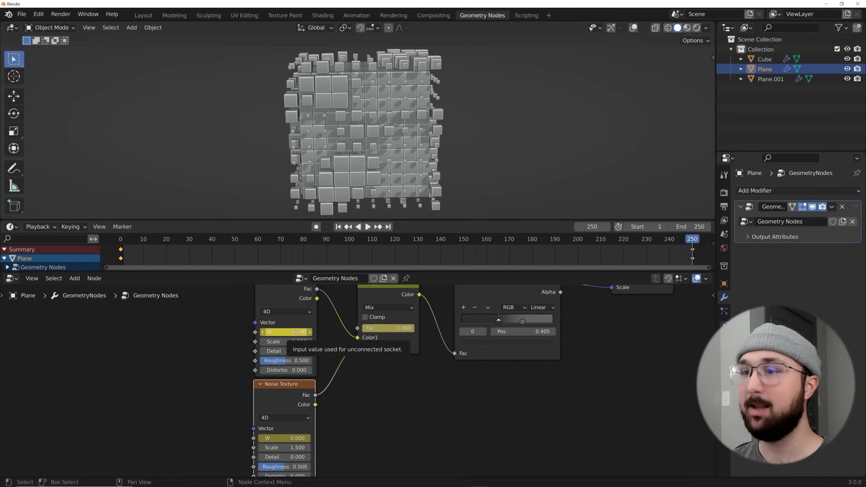
middle_drag(304, 419, 318, 384)
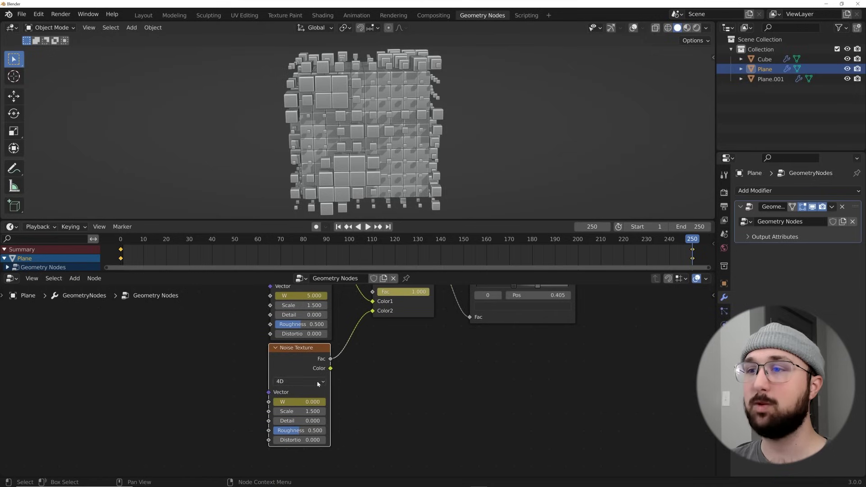
click(344, 227)
key(Left)
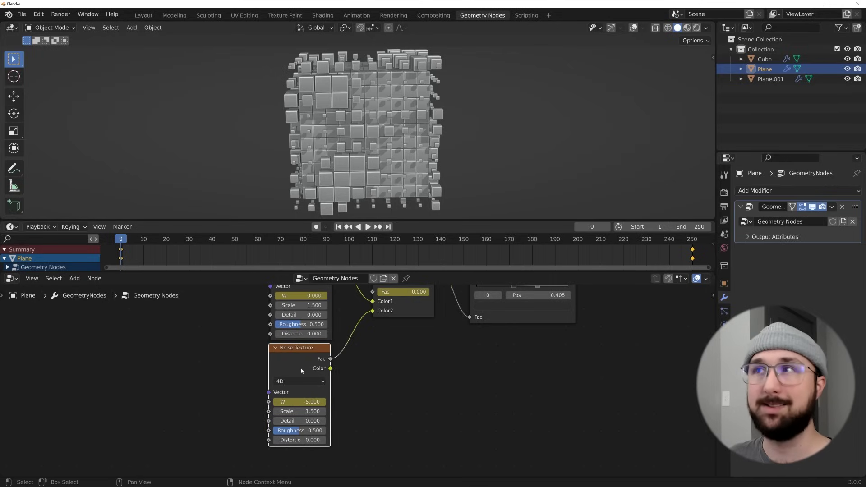
middle_drag(406, 126, 421, 143)
middle_drag(382, 315, 366, 351)
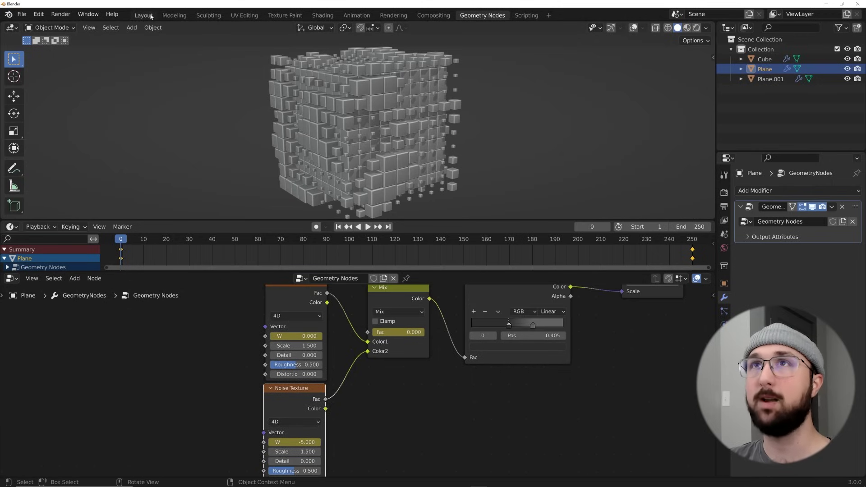
Deselect the Plane, play and stop the animation, then switch to the Layout workspace
click(450, 144)
key(space)
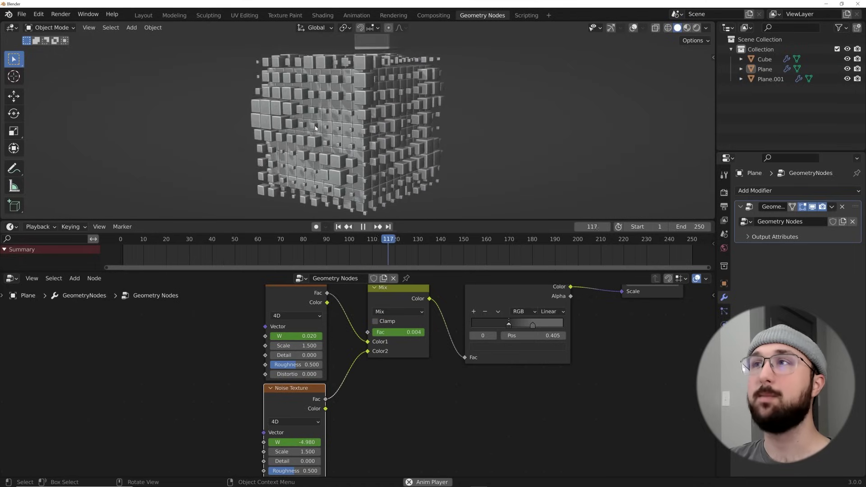
key(space)
click(143, 15)
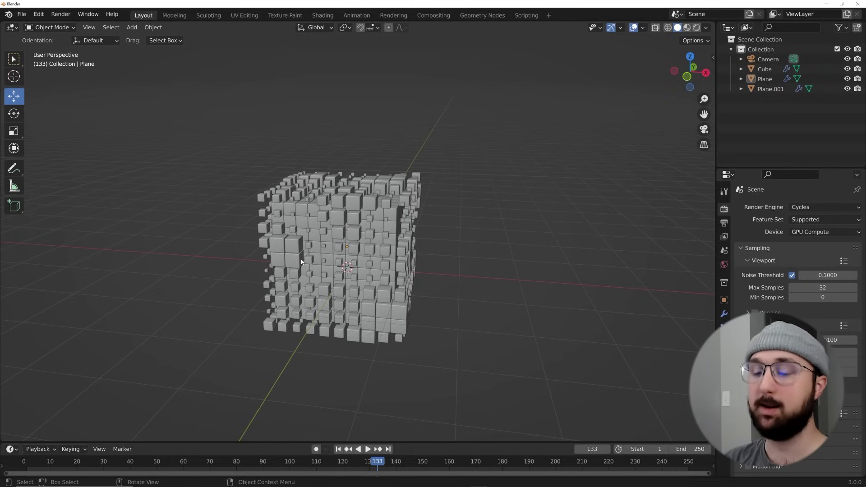
Add a plane, scale it by 10 into a large floor and apply its scale
key(shift+a)
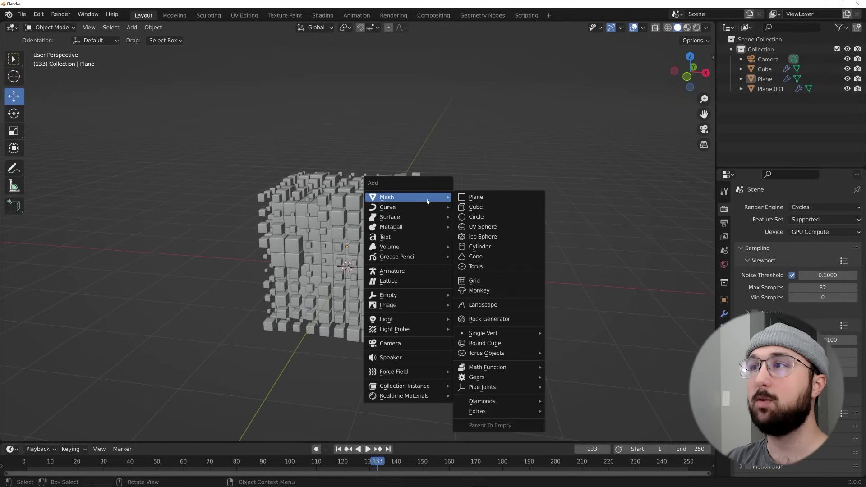
click(470, 197)
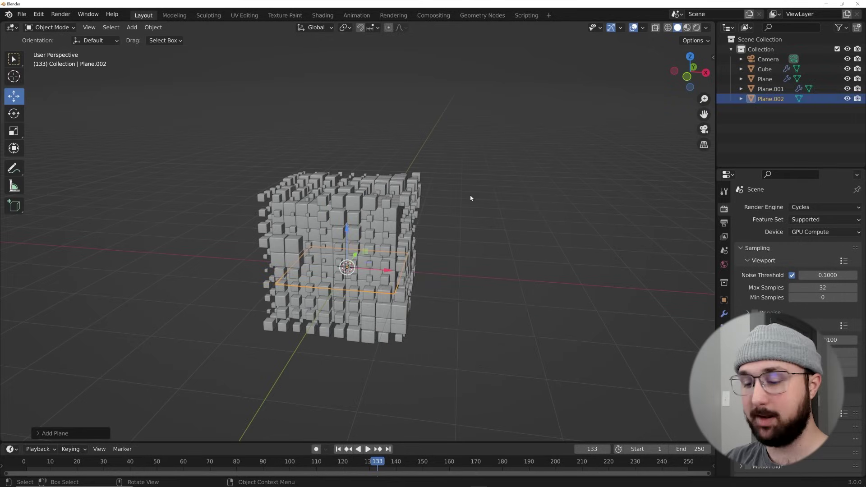
text(s10)
key(Return)
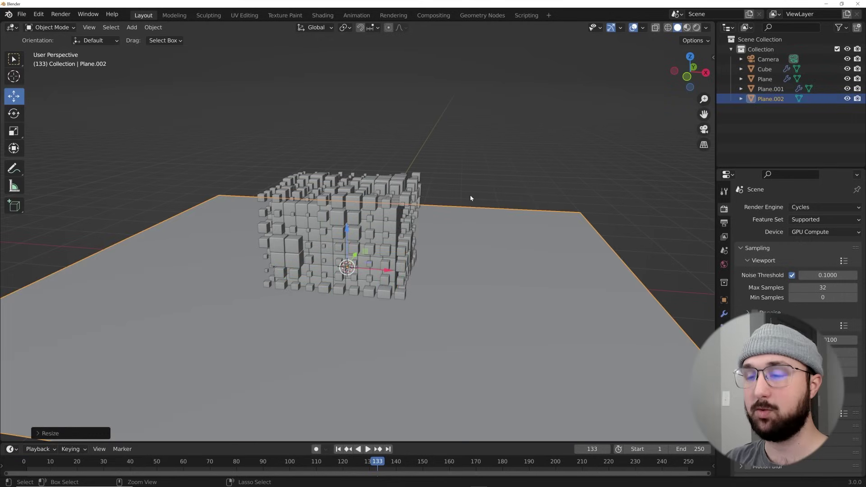
key(ctrl+a)
click(463, 200)
middle_drag(527, 219, 442, 243)
Extrude the floor's back edge straight up along Z to form a back wall
key(Tab)
key(Tab)
key(grave)
click(399, 203)
middle_drag(447, 207, 384, 236)
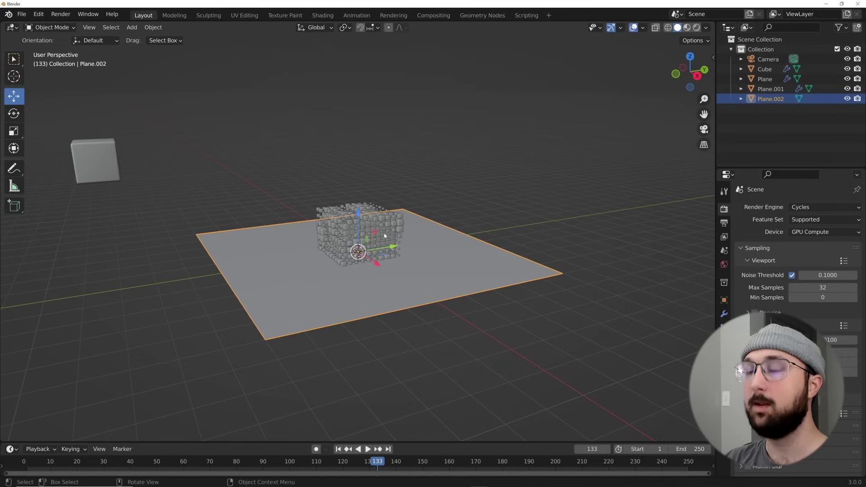
key(Tab)
scroll(406, 238, up, 2)
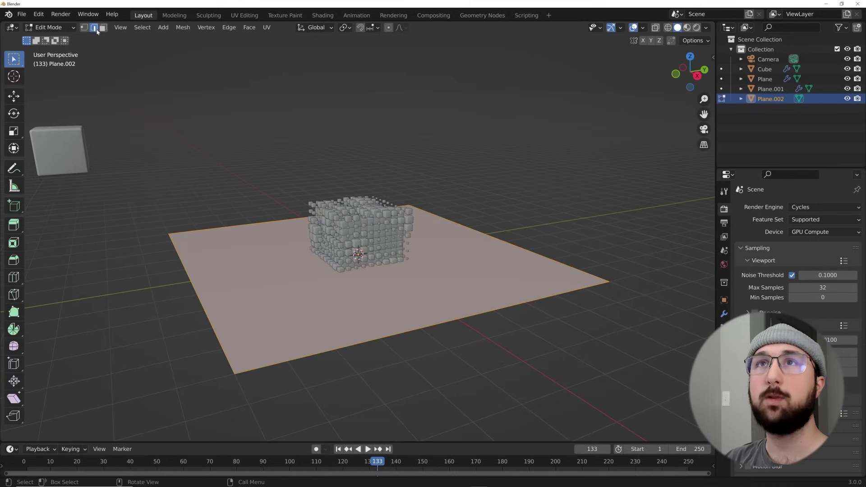
click(508, 233)
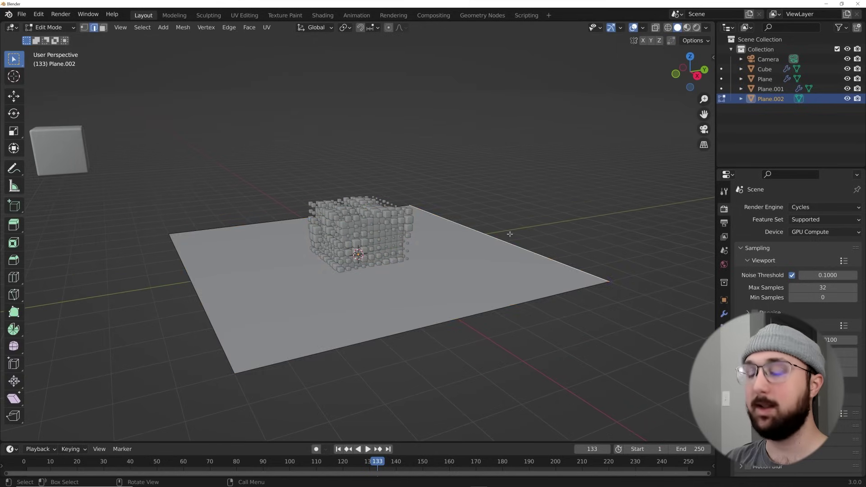
scroll(508, 235, down, 4)
key(e)
key(z)
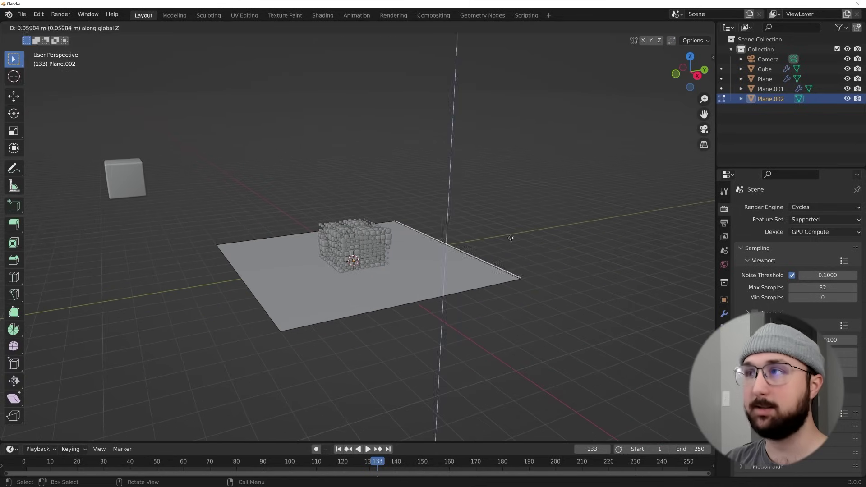
click(512, 109)
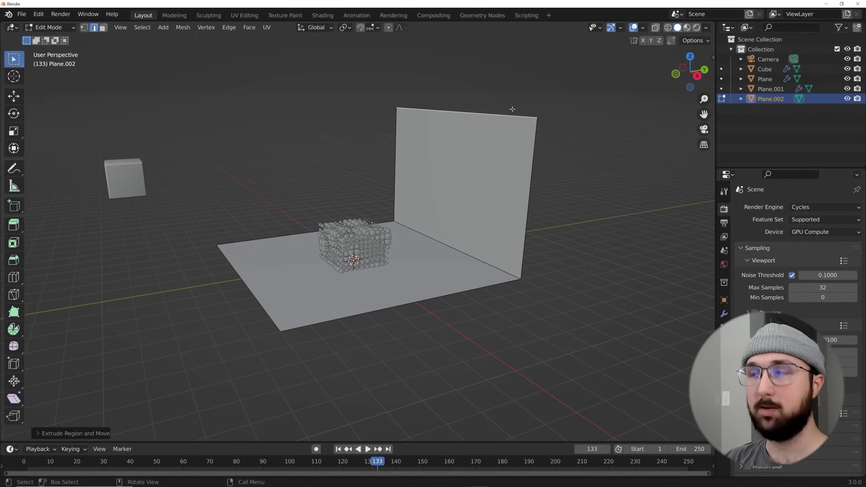
key(Tab)
middle_drag(508, 160, 586, 271)
Add a Bevel modifier of 1.22 m with 25 segments to curve the floor-wall corner
click(725, 313)
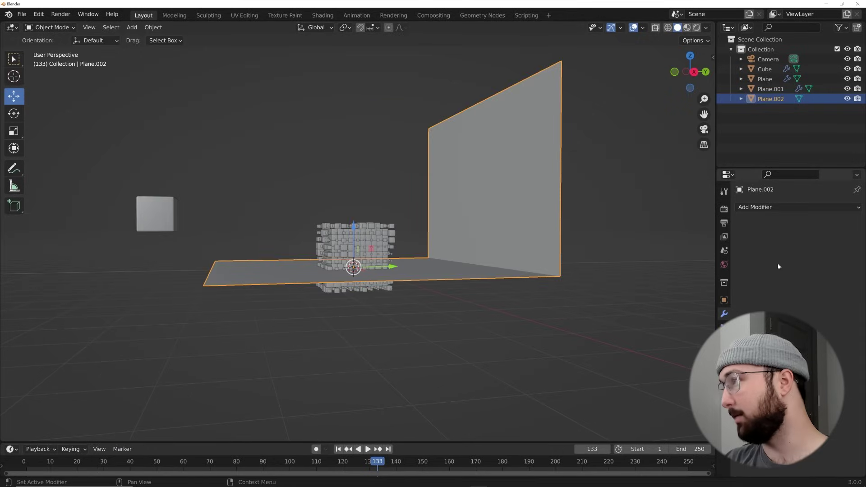
click(777, 208)
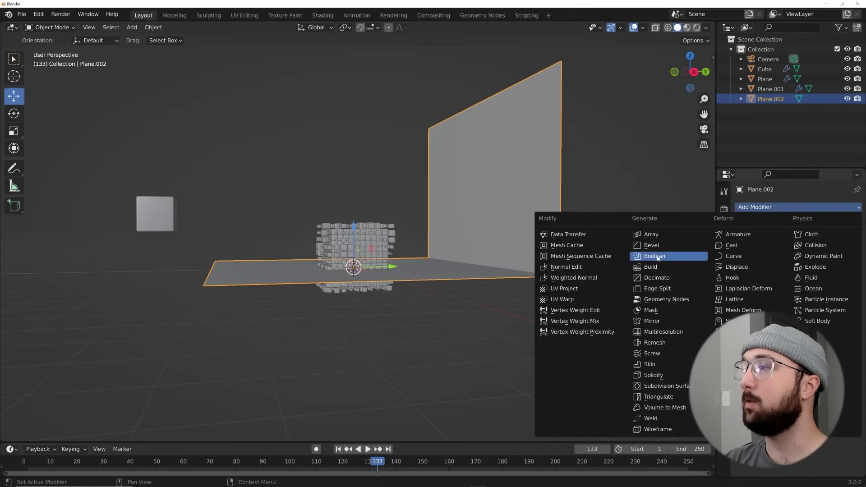
click(670, 246)
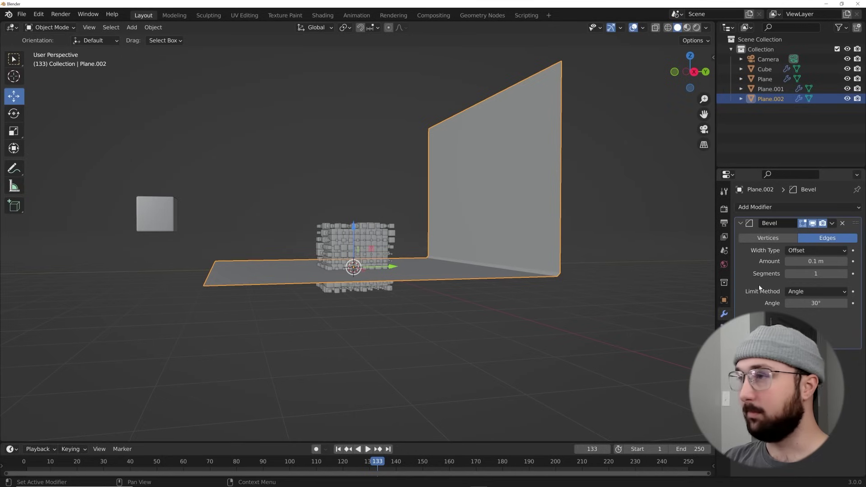
drag(812, 261, 842, 275)
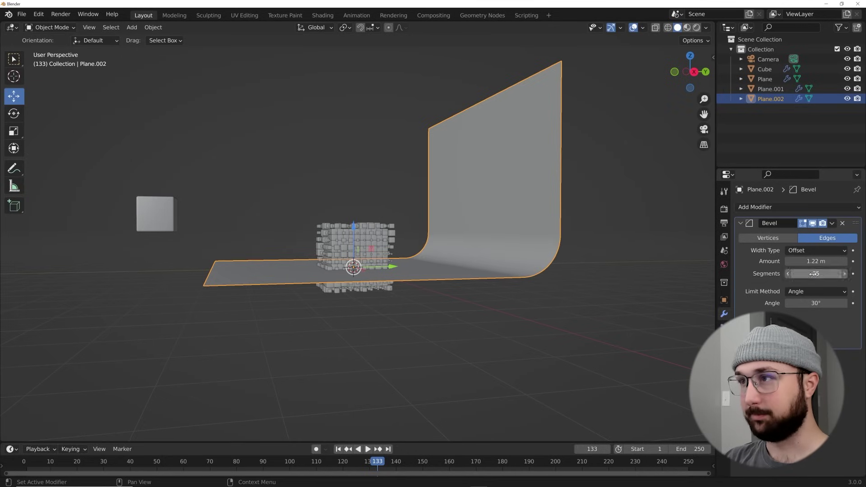
middle_drag(481, 272, 375, 229)
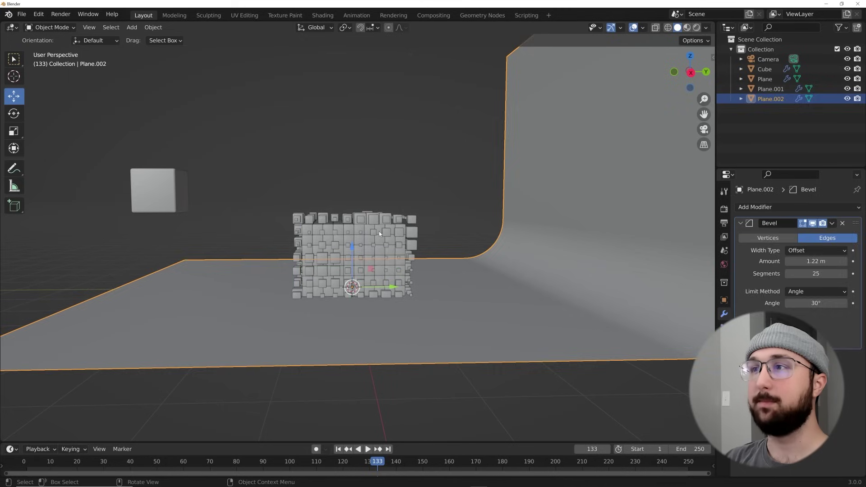
Raise both cube grids, Plane and Plane.001, and tilt them with free rotations
click(375, 229)
shift+click(353, 230)
drag(352, 230, 352, 176)
middle_drag(415, 196, 504, 207)
key(r)
key(r)
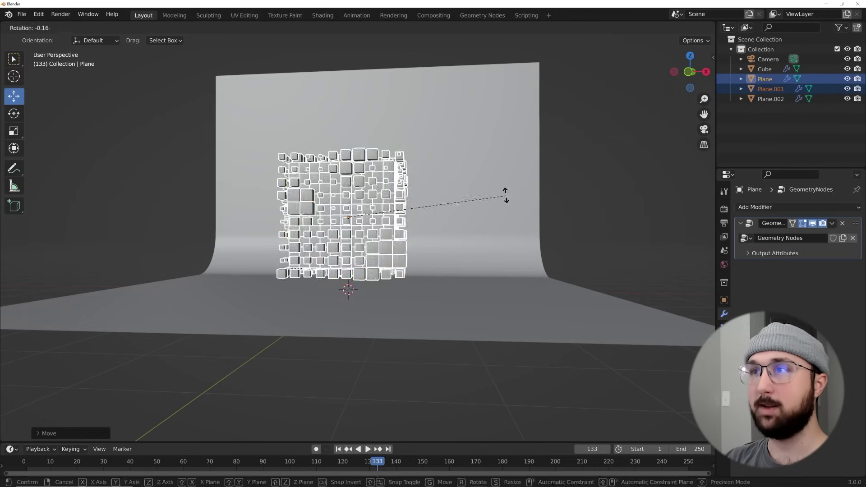
click(498, 203)
key(r)
key(r)
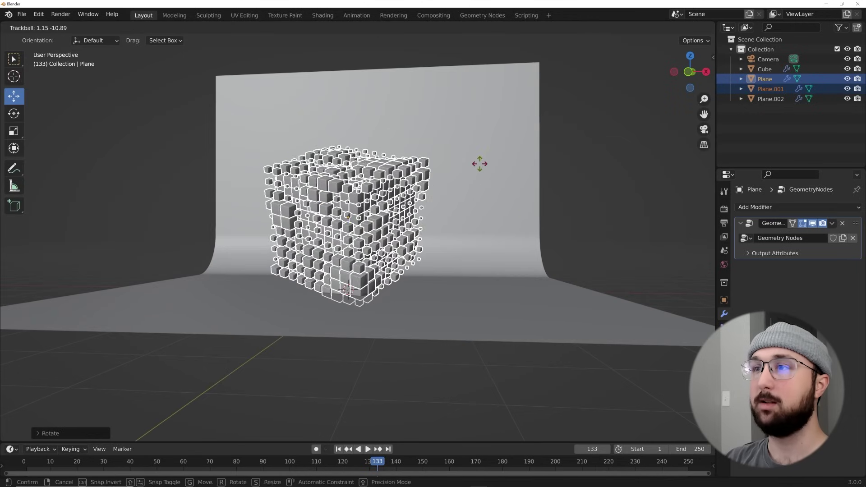
click(483, 170)
drag(352, 181, 351, 164)
middle_drag(352, 163, 420, 197)
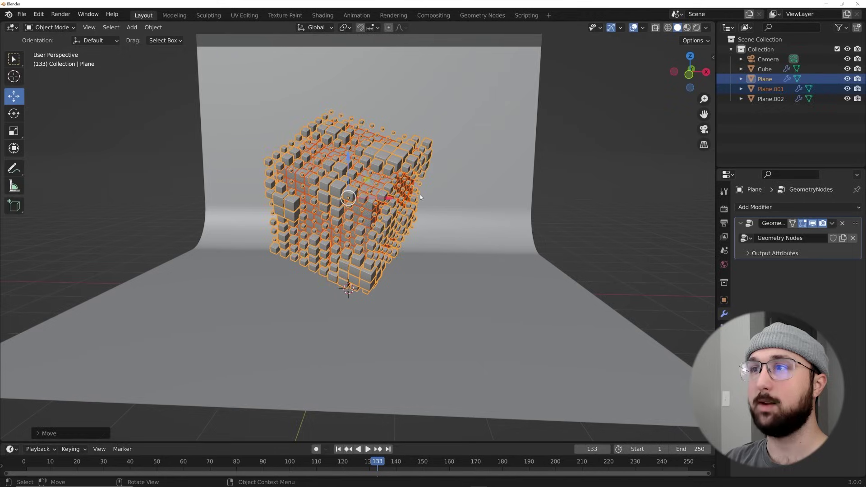
Scale up the curved backdrop and set it to Shade Smooth
click(469, 277)
key(s)
click(534, 253)
right_click(529, 180)
click(530, 179)
scroll(502, 221, down, 5)
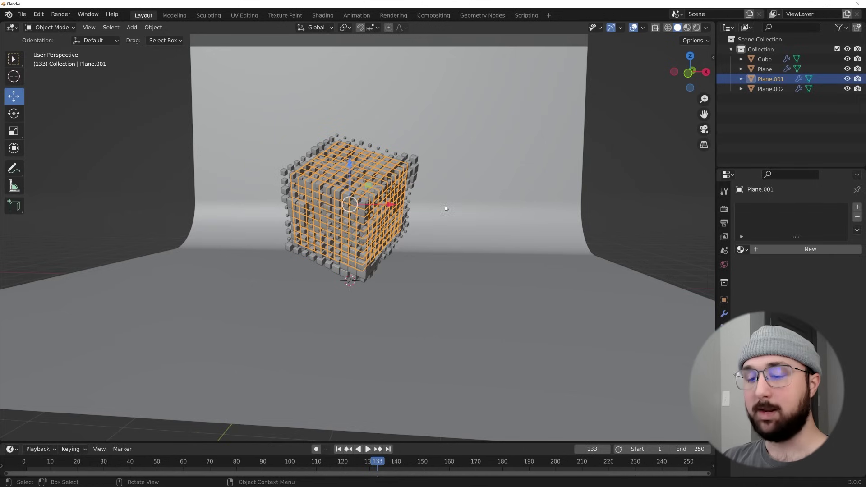
Switch to front view and add a new camera to the scene
key(grave)
click(398, 177)
key(shift+a)
mouse_move(397, 177)
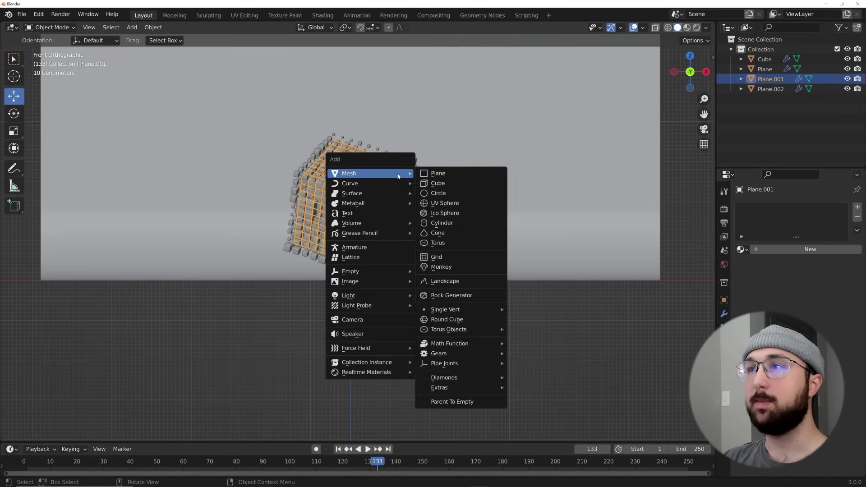
click(352, 320)
middle_drag(377, 315, 370, 190)
Raise the camera along Z and pull it back along the Y axis
key(g)
key(z)
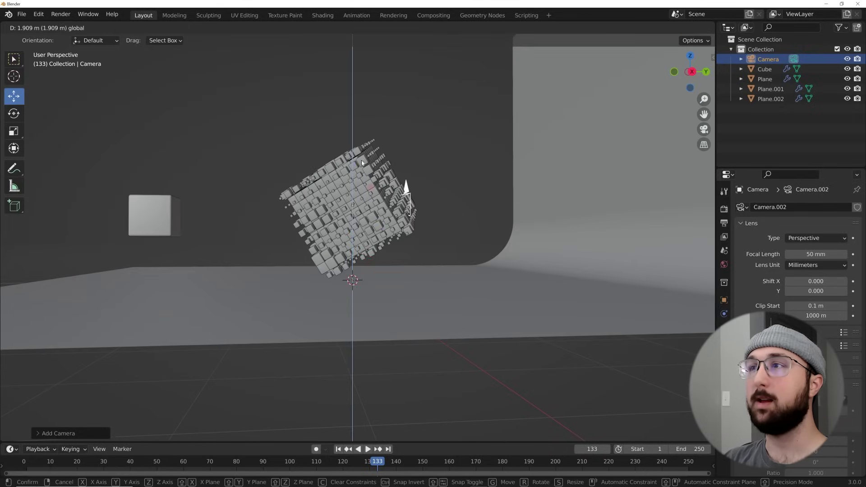
drag(361, 162, 361, 164)
scroll(398, 207, down, 5)
drag(387, 227, 95, 230)
scroll(321, 236, up, 3)
middle_drag(320, 236, 375, 248)
scroll(374, 248, up, 2)
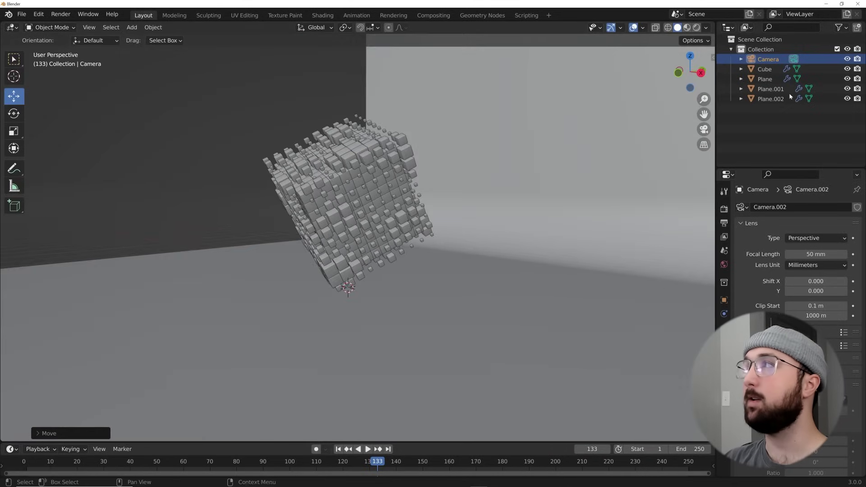
Set the camera to 85 mm, frame the cubes through it, and show Rendered shading
click(768, 60)
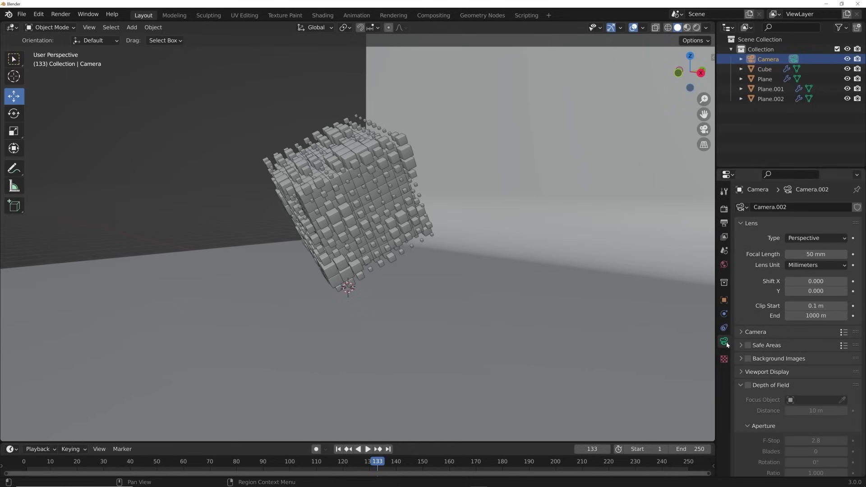
click(816, 254)
text(85)
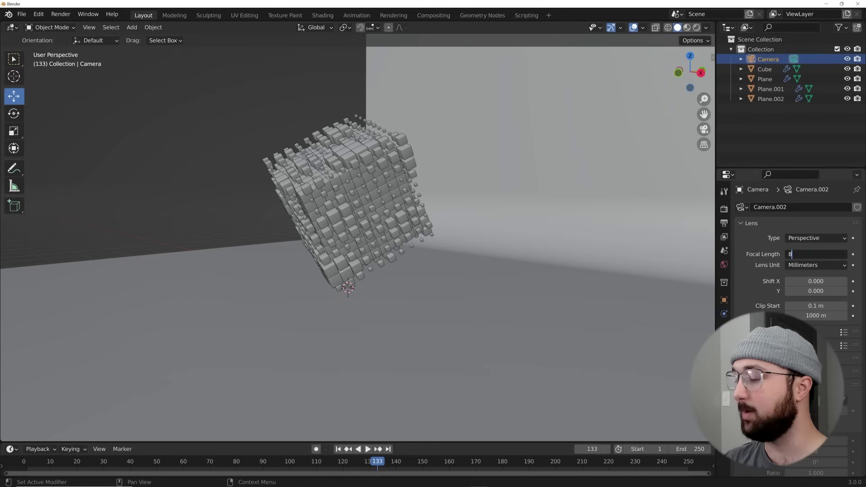
key(Return)
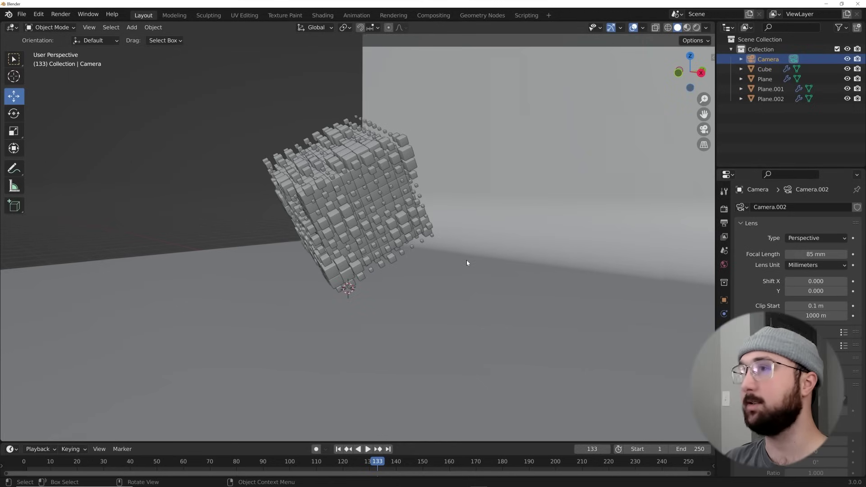
key(KP_0)
scroll(468, 263, down, 4)
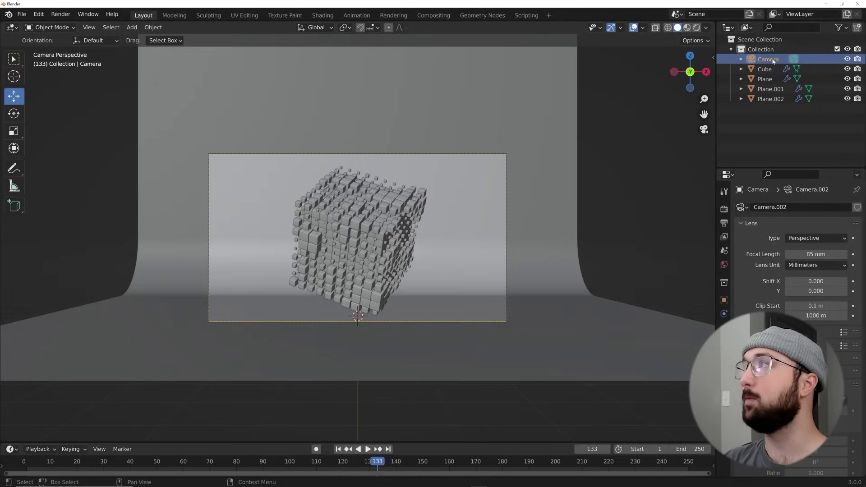
key(g)
key(z)
key(z)
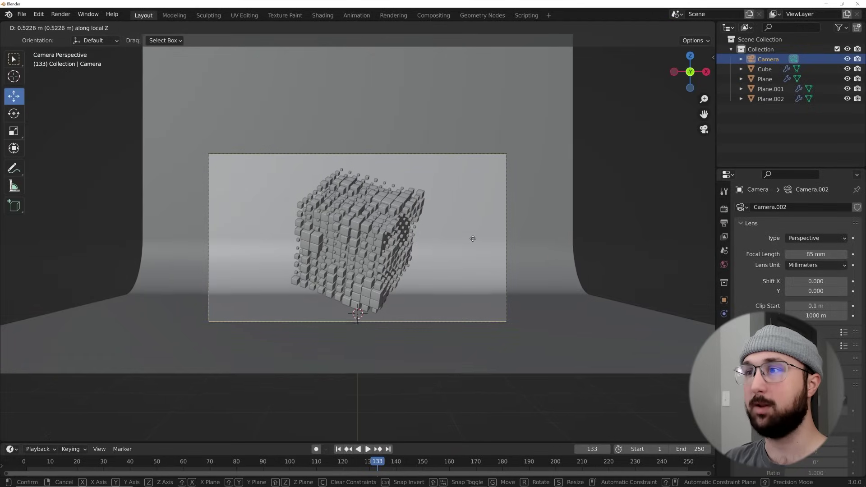
click(482, 275)
scroll(482, 275, up, 4)
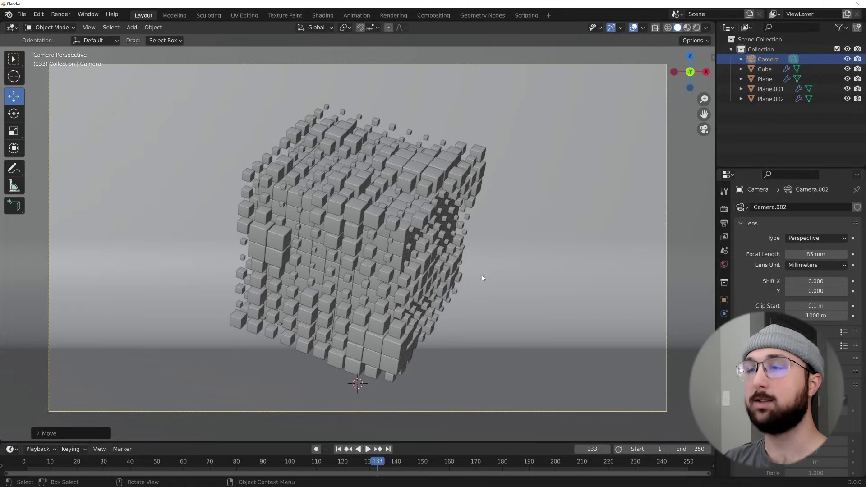
click(687, 27)
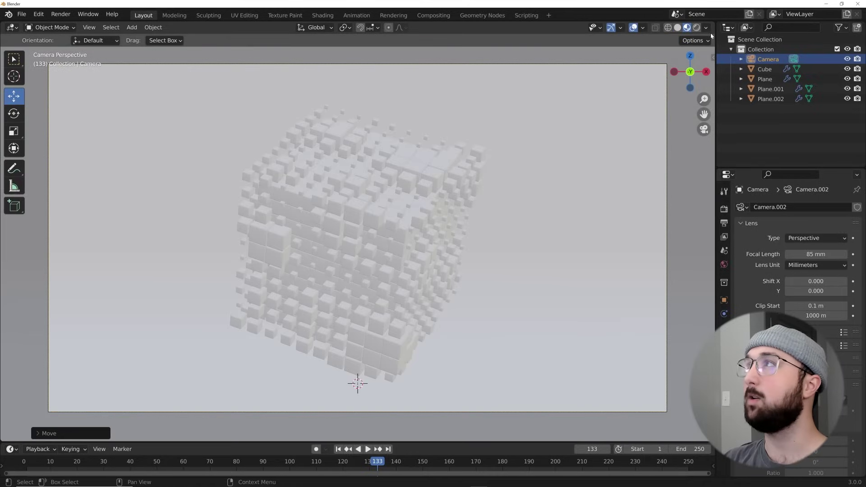
click(696, 28)
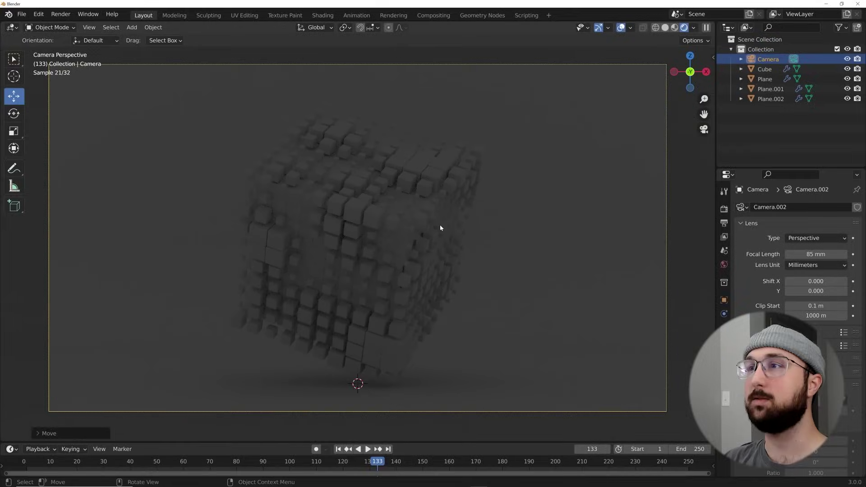
Add an area light raised above the cubes, enlarge it and set its power to 300 W
scroll(440, 224, down, 2)
key(shift+a)
mouse_move(407, 205)
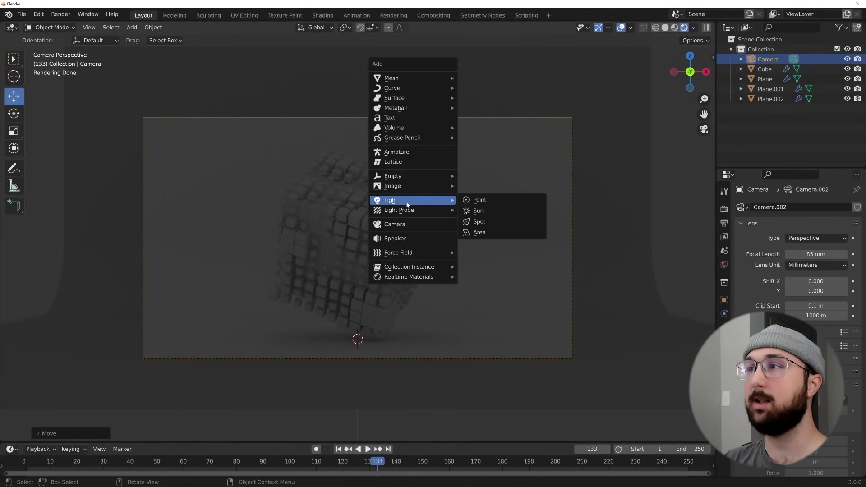
click(481, 235)
key(g)
key(z)
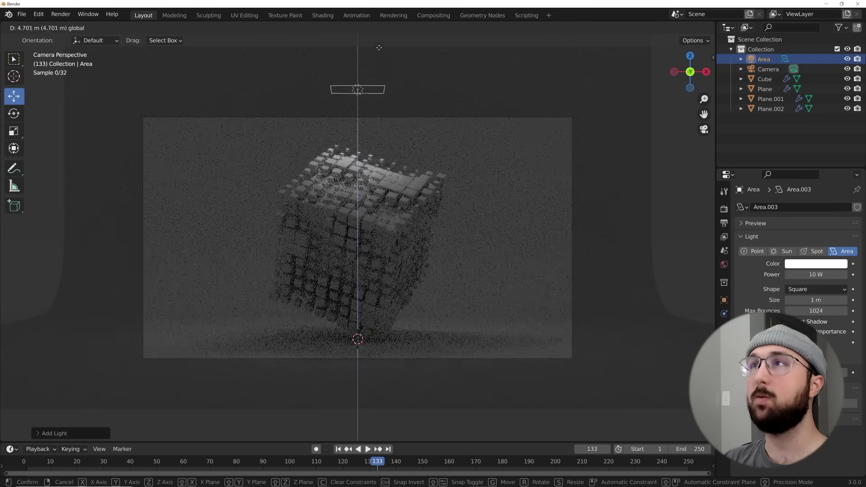
click(378, 43)
key(s)
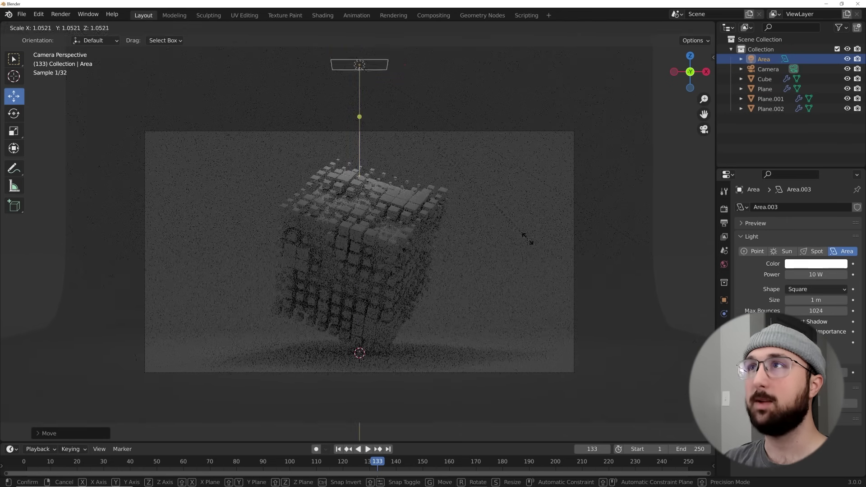
click(799, 274)
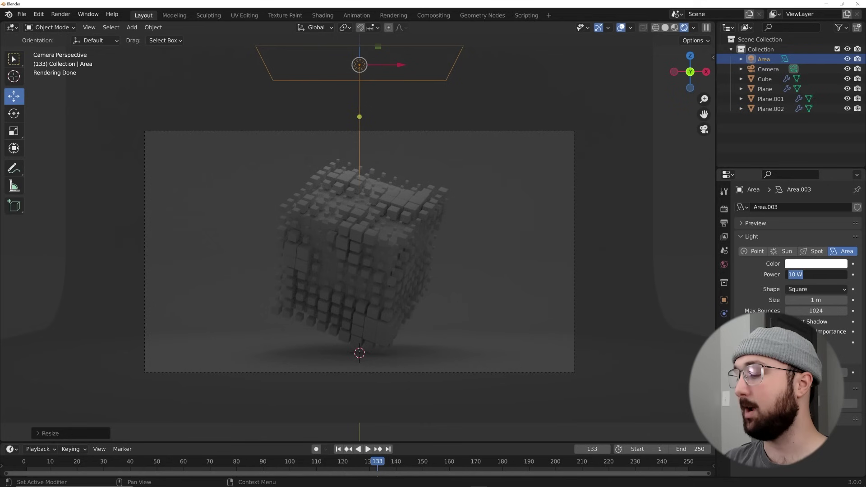
text(300)
key(Return)
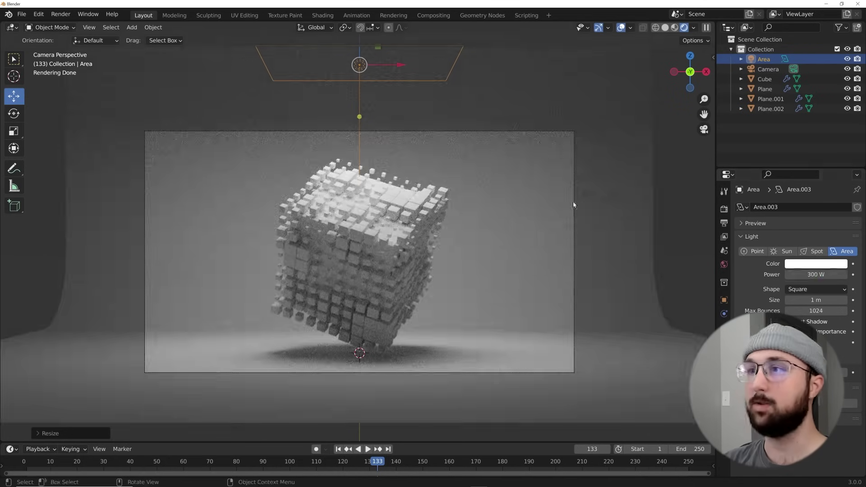
Duplicate the light to the right, tilt and lower it, and raise its power to 358.5 W
scroll(332, 277, down, 3)
key(shift+d)
click(554, 155)
key(r)
click(487, 248)
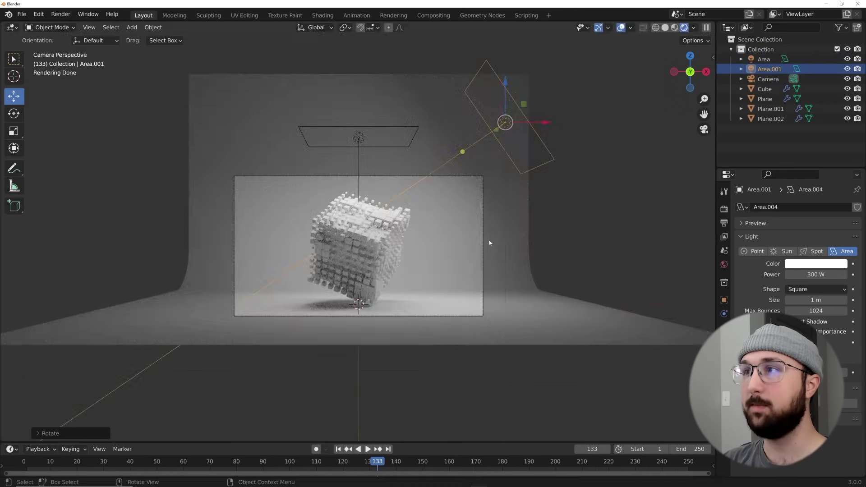
scroll(490, 249, up, 2)
scroll(490, 249, up, 1)
key(g)
click(508, 289)
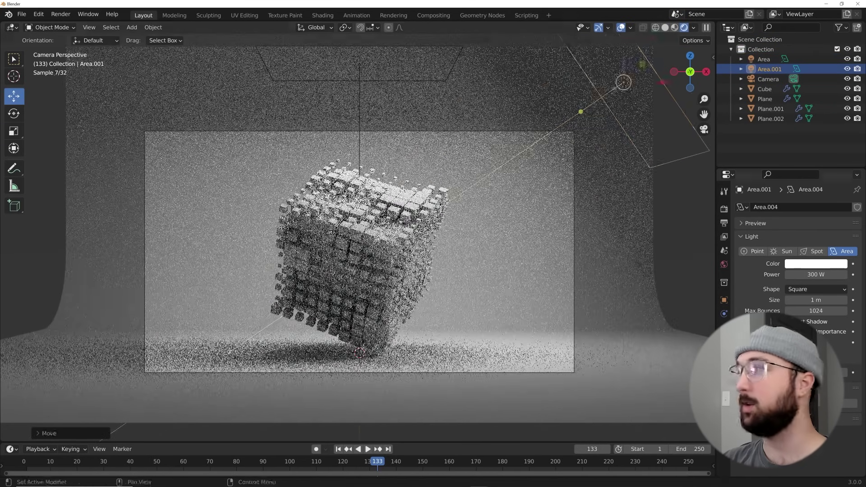
drag(816, 275, 847, 274)
Duplicate the overhead light to the left, angled toward the cubes, at 500 W power
click(388, 80)
scroll(706, 262, down, 3)
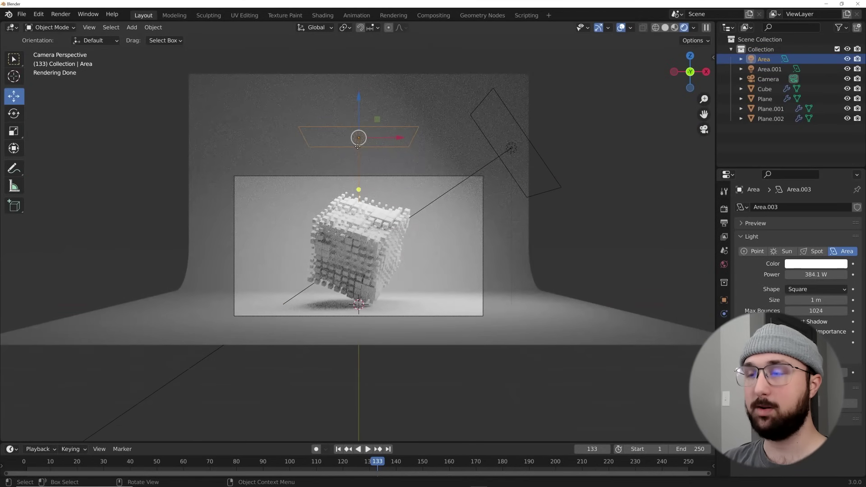
scroll(357, 145, up, 2)
key(shift+d)
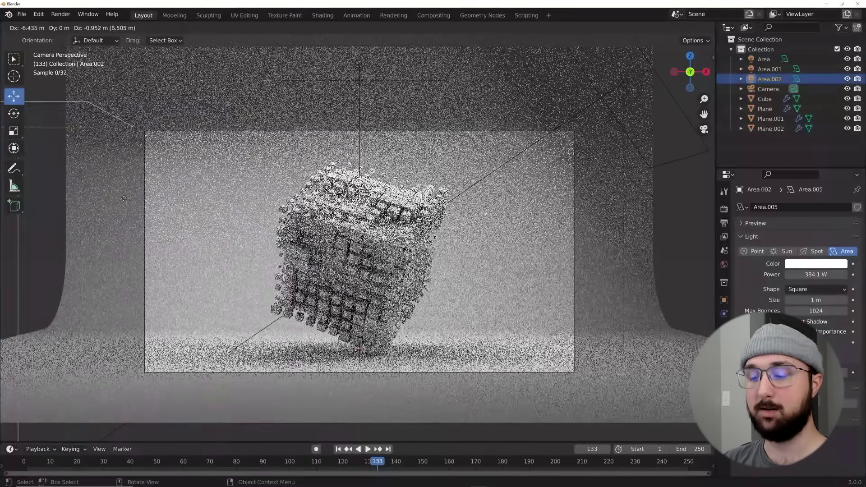
click(123, 198)
key(r)
click(411, 167)
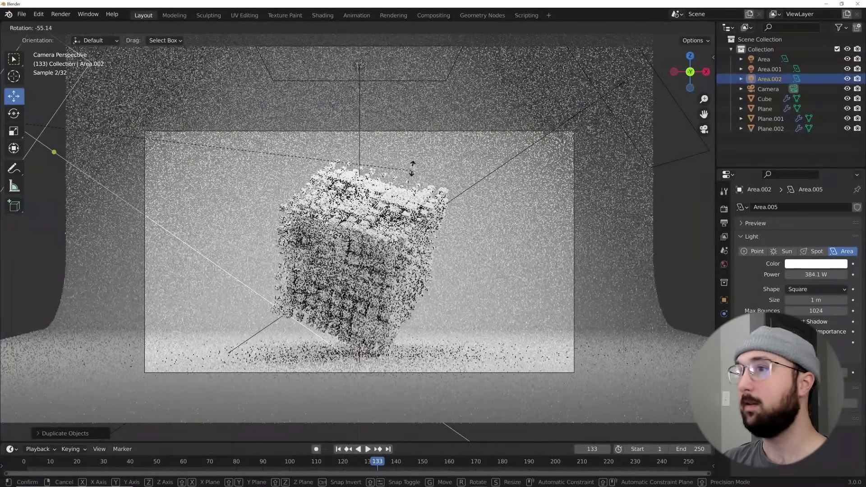
click(811, 274)
text(500)
key(Return)
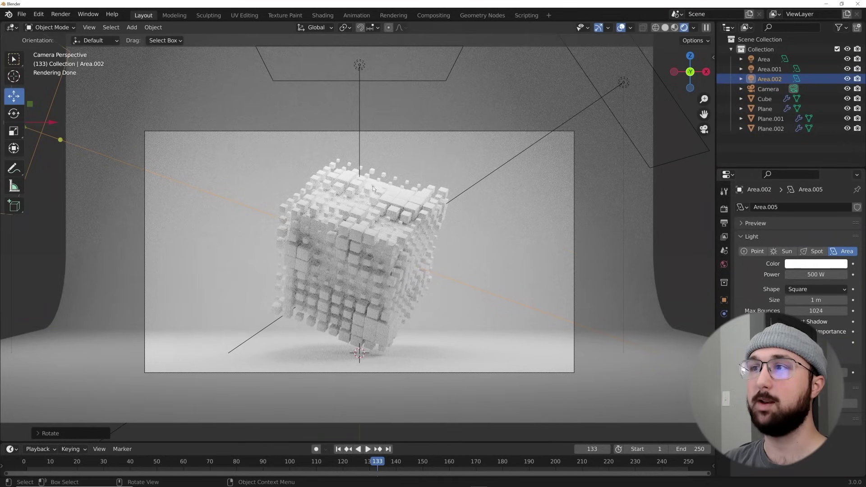
scroll(372, 254, up, 2)
click(665, 27)
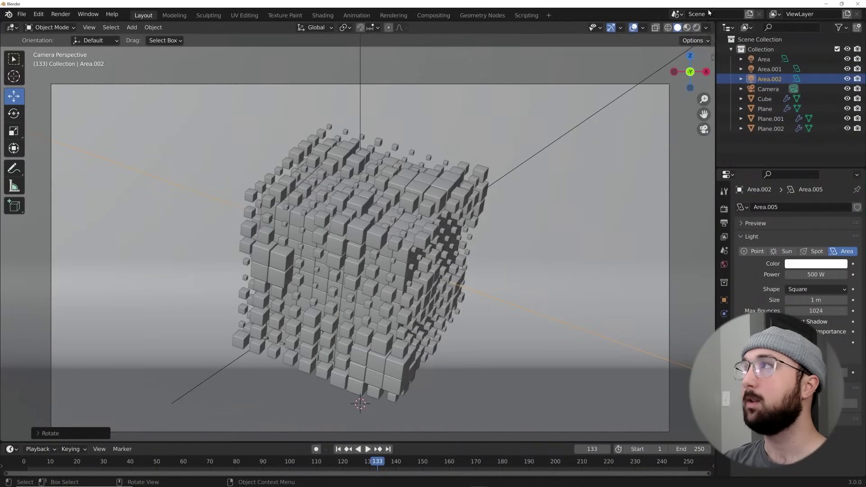
click(686, 28)
Give the curved backdrop a new material with a light-blue base colour
click(559, 280)
scroll(548, 278, down, 5)
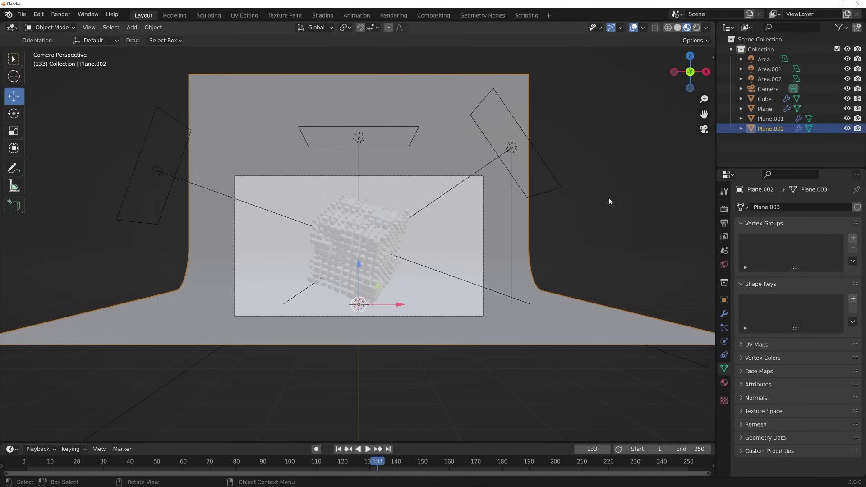
scroll(444, 266, up, 4)
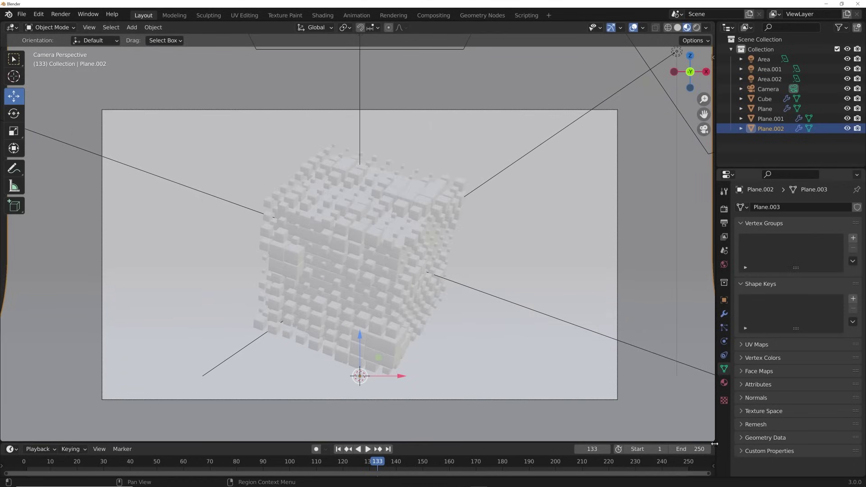
click(723, 383)
click(834, 253)
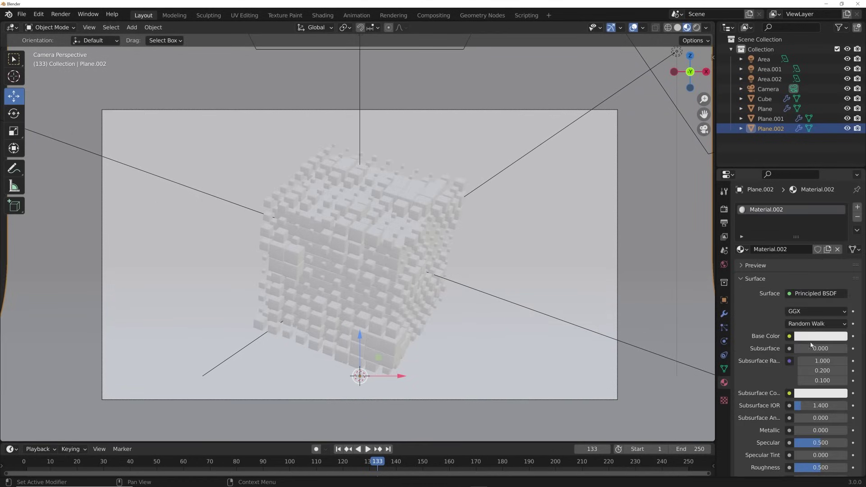
click(812, 337)
drag(821, 224, 808, 213)
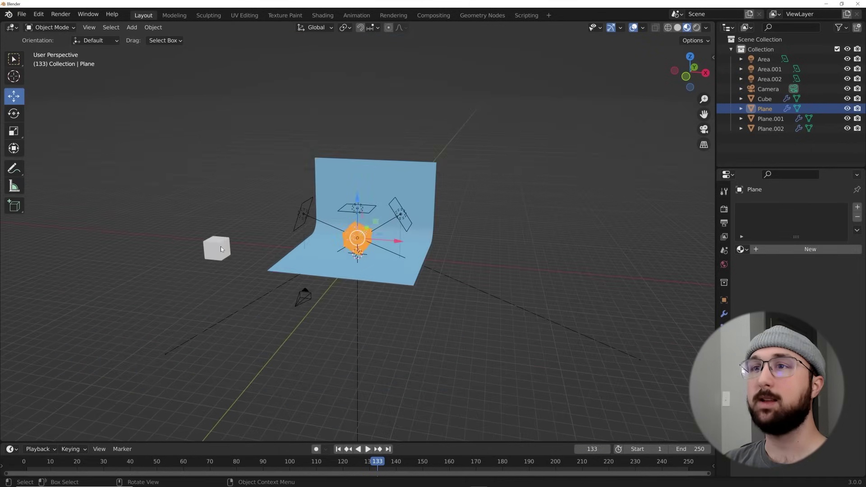
Assign the blue material to the instanced Cube and view it rendered through the camera
click(221, 249)
scroll(221, 249, up, 5)
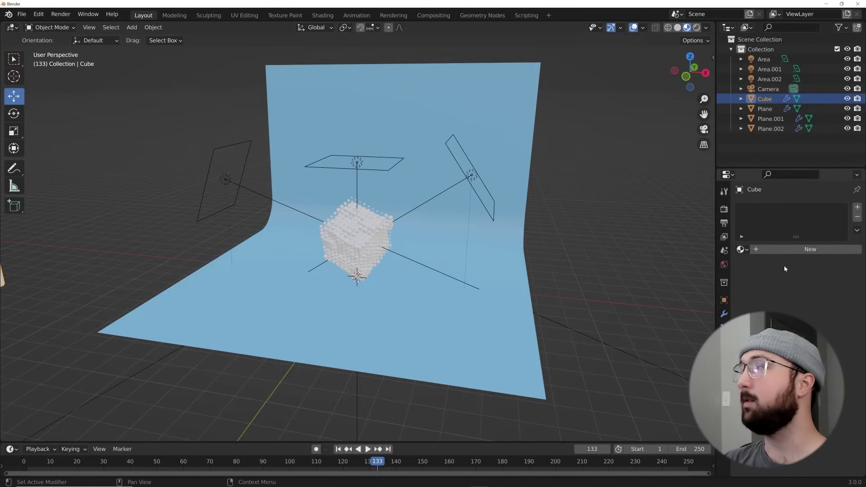
click(741, 249)
click(654, 264)
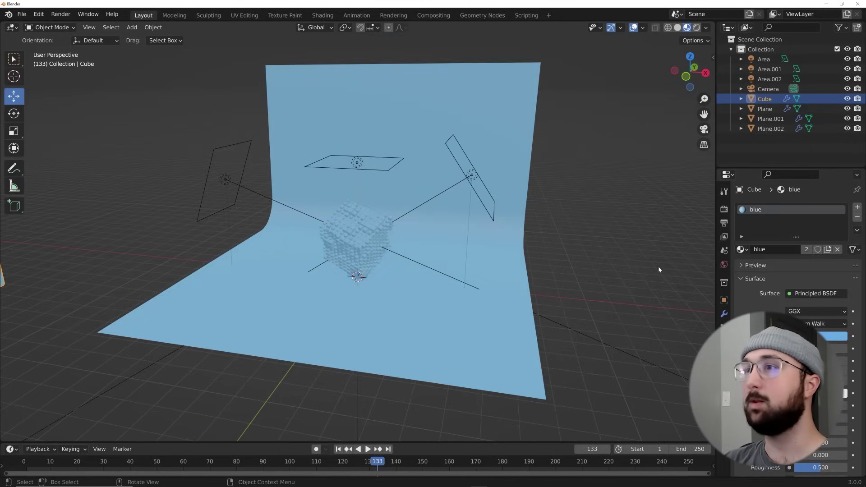
scroll(459, 272, up, 4)
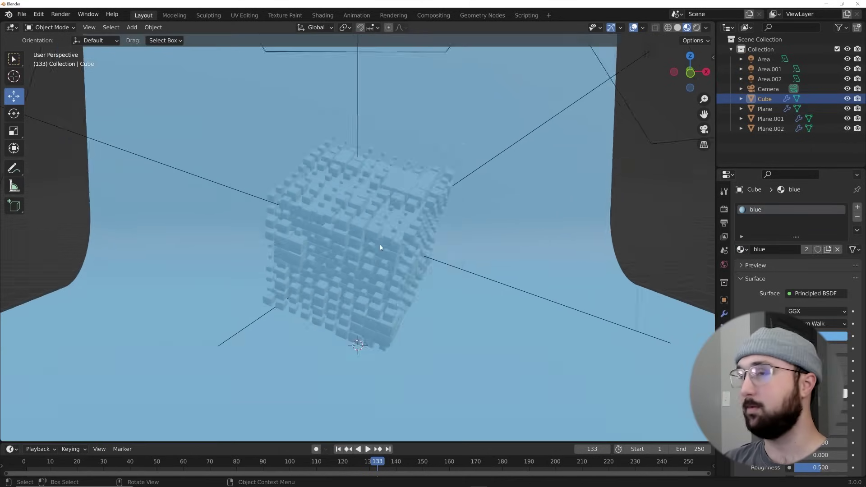
key(KP_0)
click(696, 27)
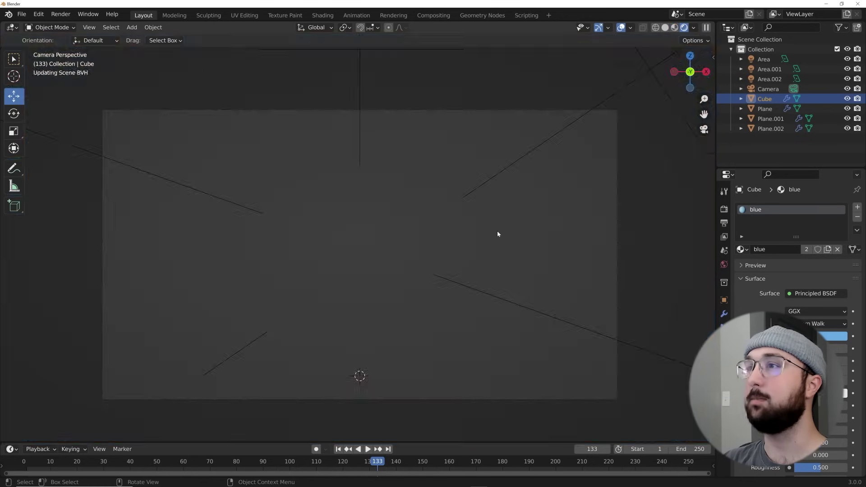
Play the animation and stop playback at frame 236
key(space)
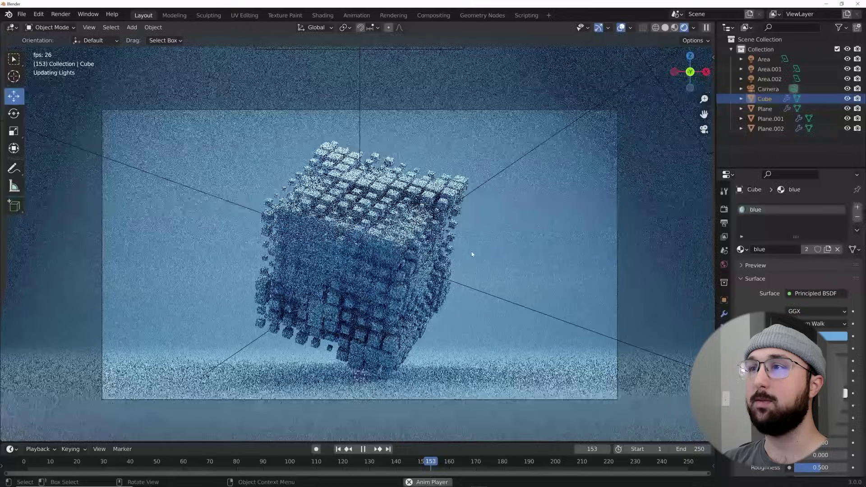
scroll(471, 255, up, 3)
key(space)
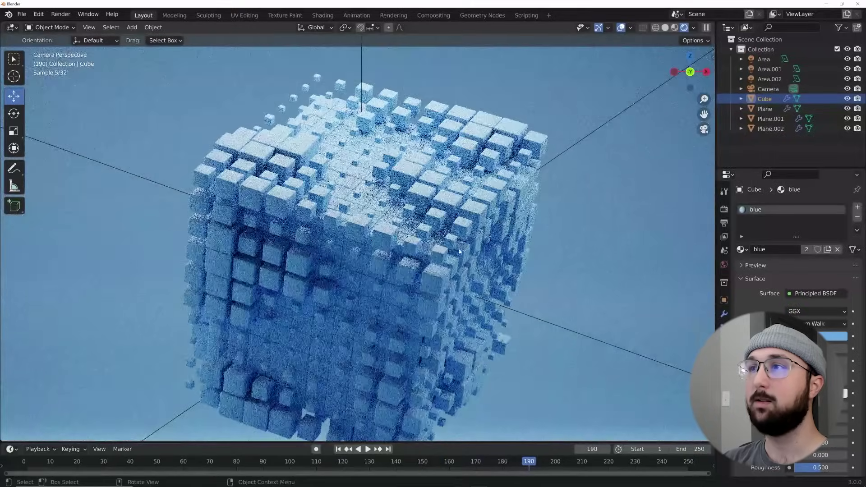
click(674, 28)
key(space)
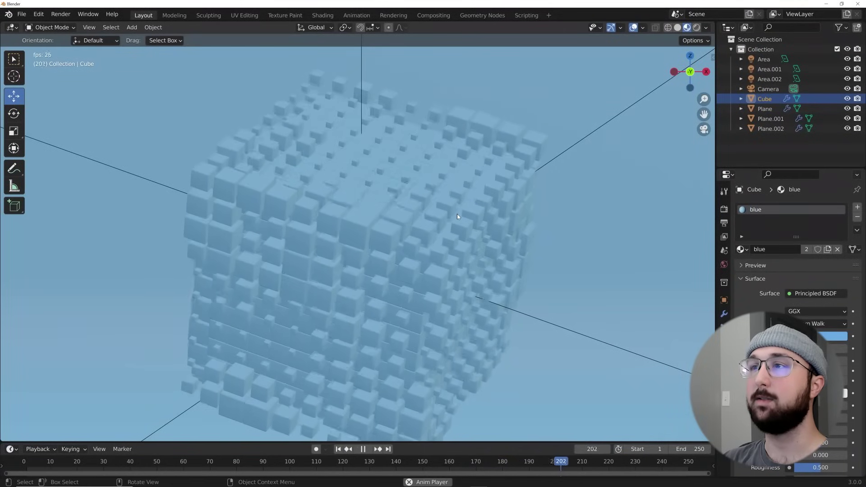
key(space)
scroll(457, 217, down, 2)
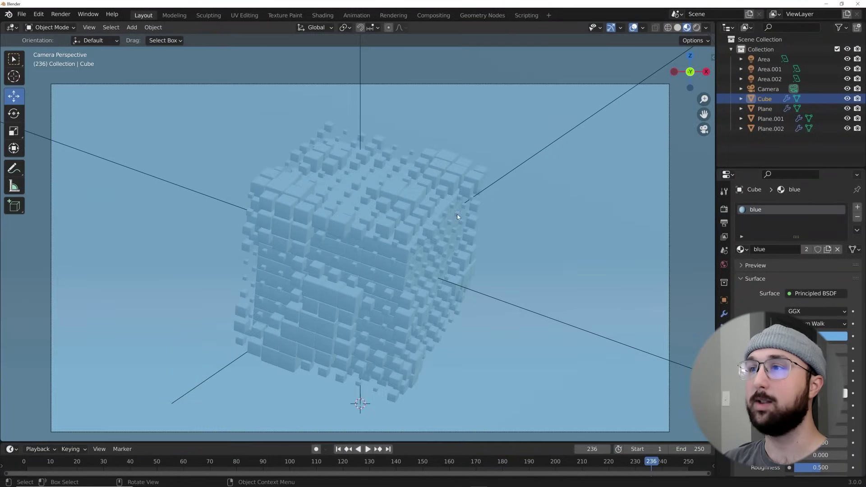
Render frame 236 as a still image, close the render window, and show the render settings
click(61, 14)
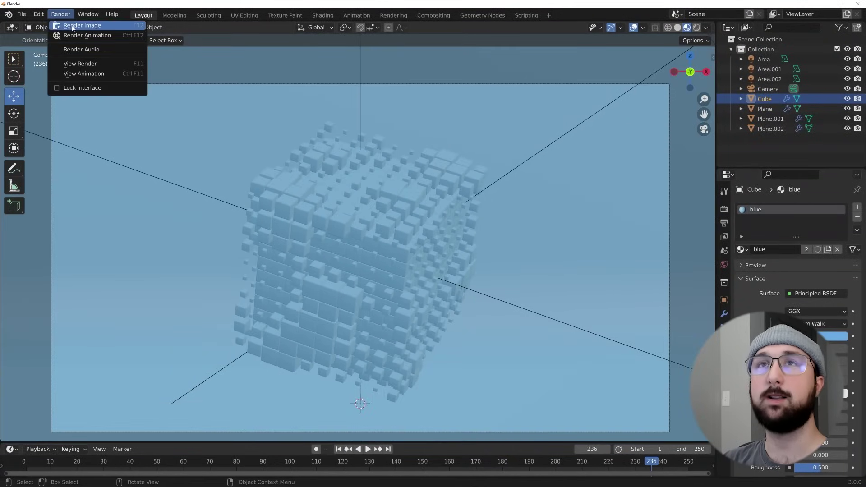
click(78, 26)
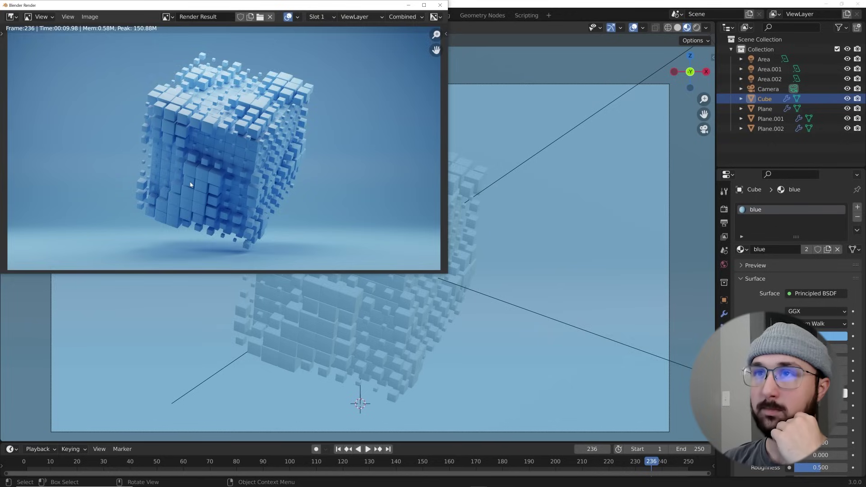
scroll(208, 188, up, 4)
scroll(248, 153, down, 4)
scroll(217, 176, up, 4)
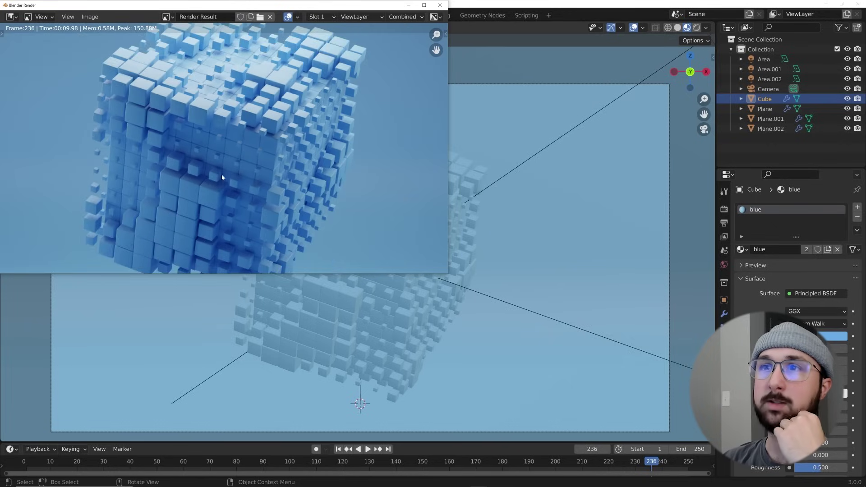
scroll(220, 174, down, 3)
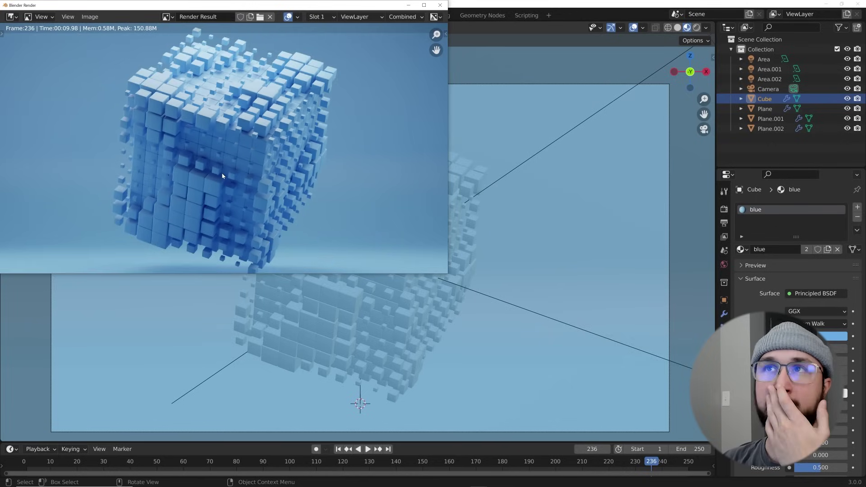
click(440, 5)
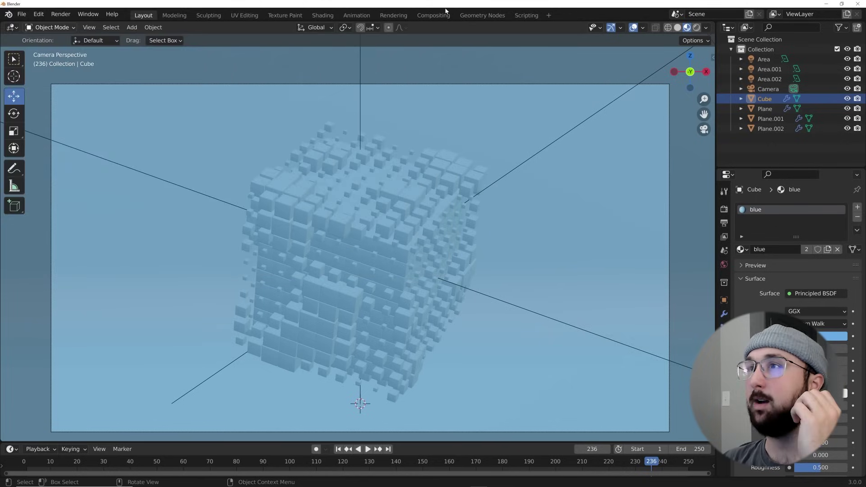
click(724, 210)
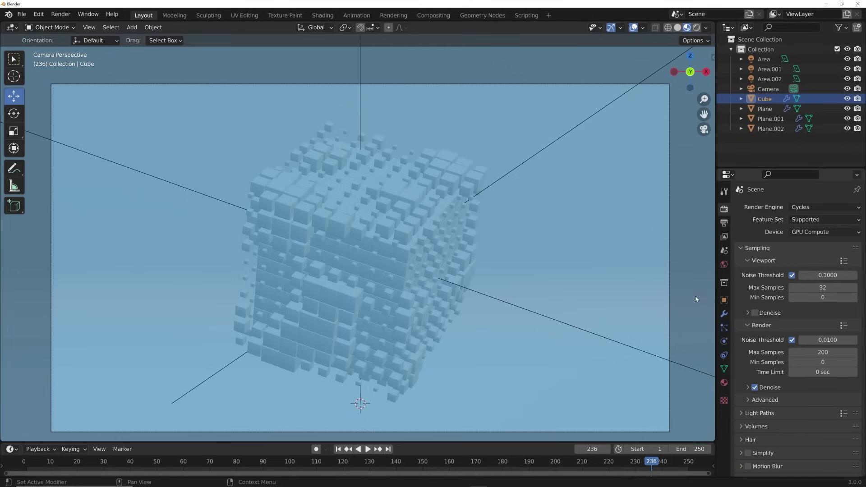